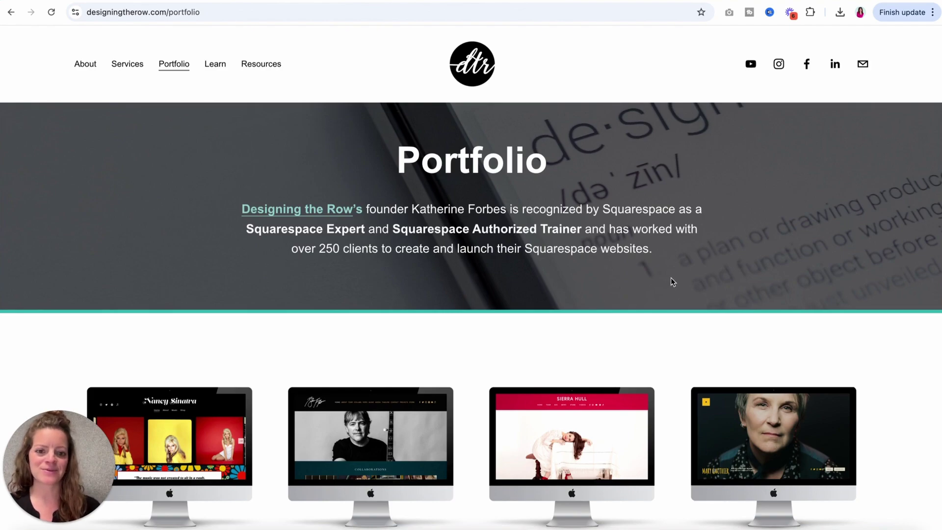
# Step: Scroll down through the portfolio and back up to the recording page's empty four-item list
pyautogui.scroll(-20, 671, 334)
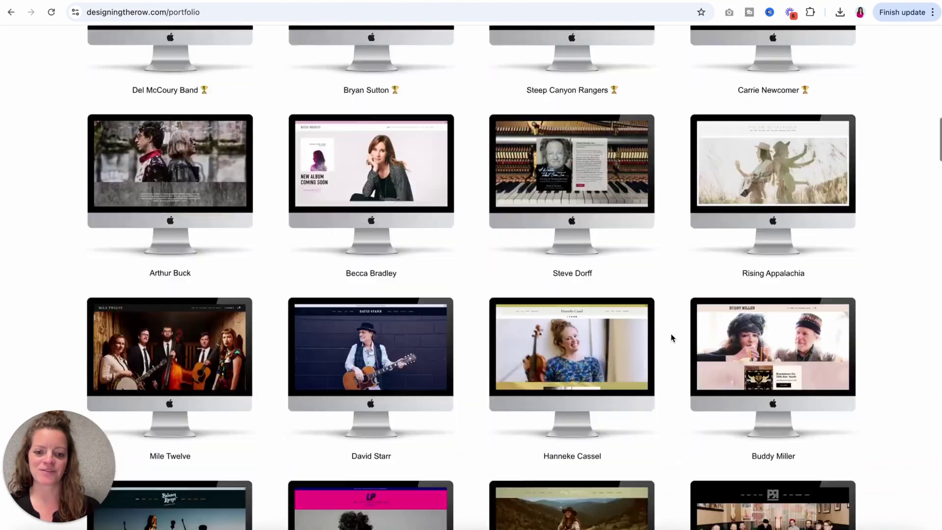
pyautogui.scroll(-20, 671, 338)
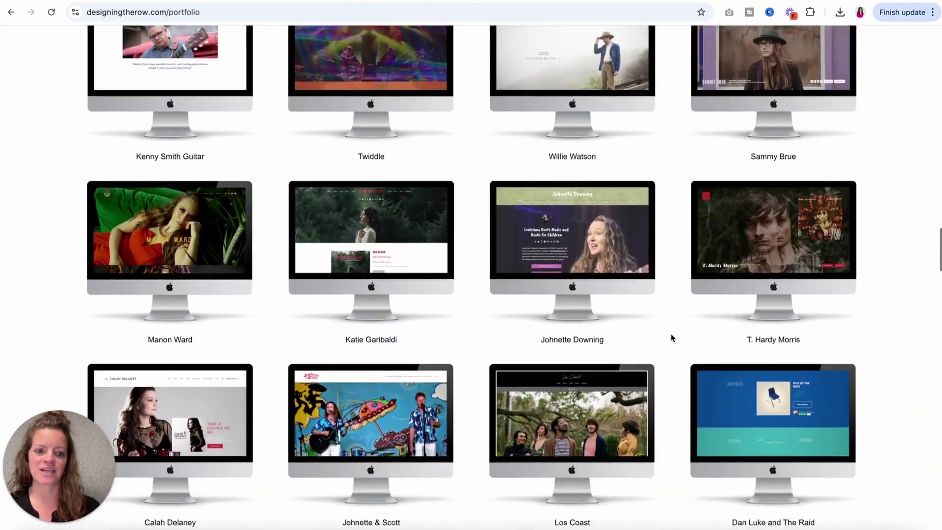
pyautogui.scroll(-20, 671, 337)
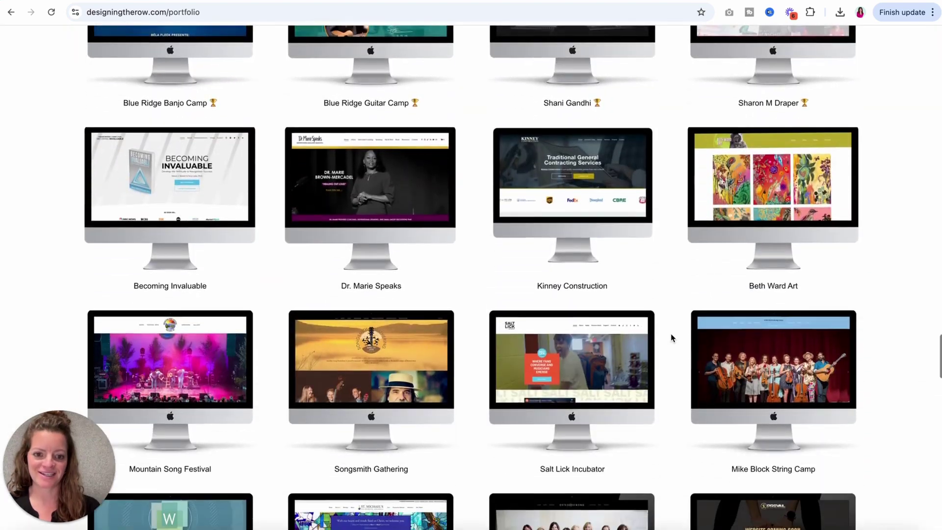
pyautogui.scroll(-20, 671, 338)
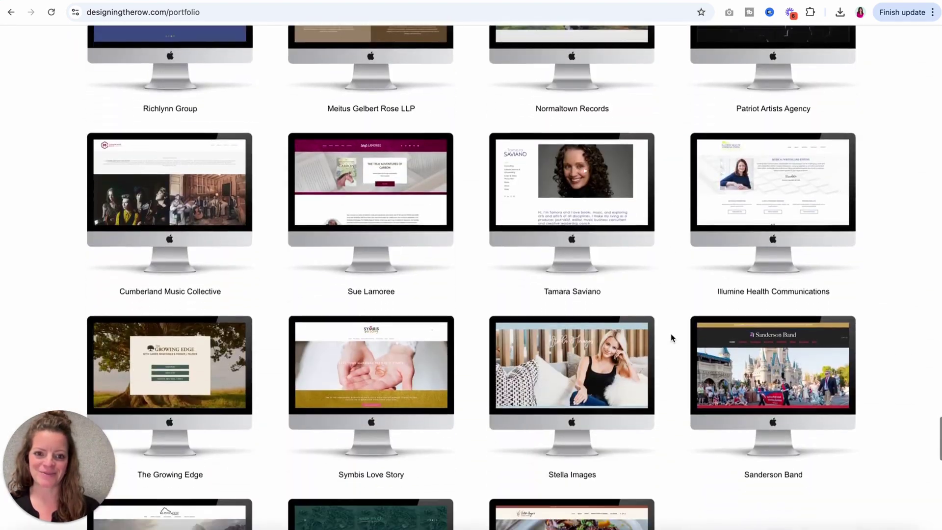
pyautogui.scroll(-12, 672, 337)
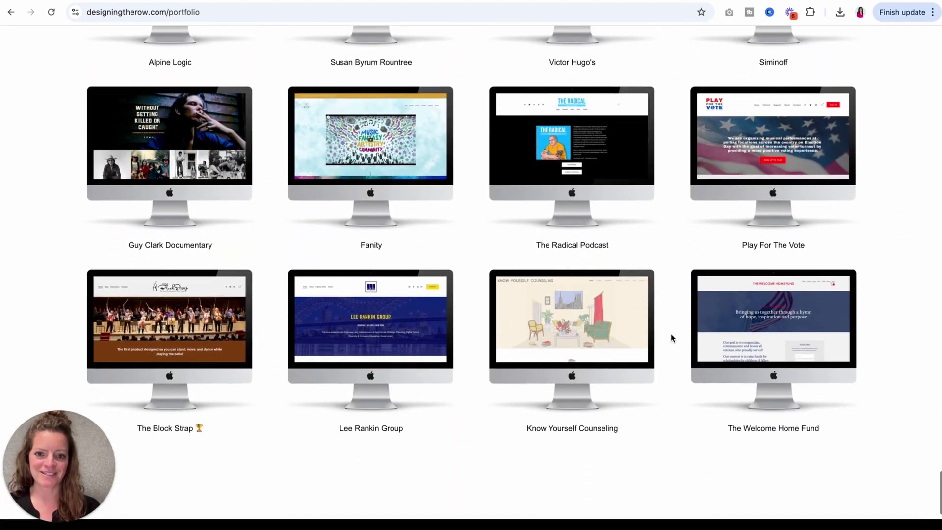
pyautogui.scroll(-2, 671, 338)
pyautogui.scroll(20, 671, 338)
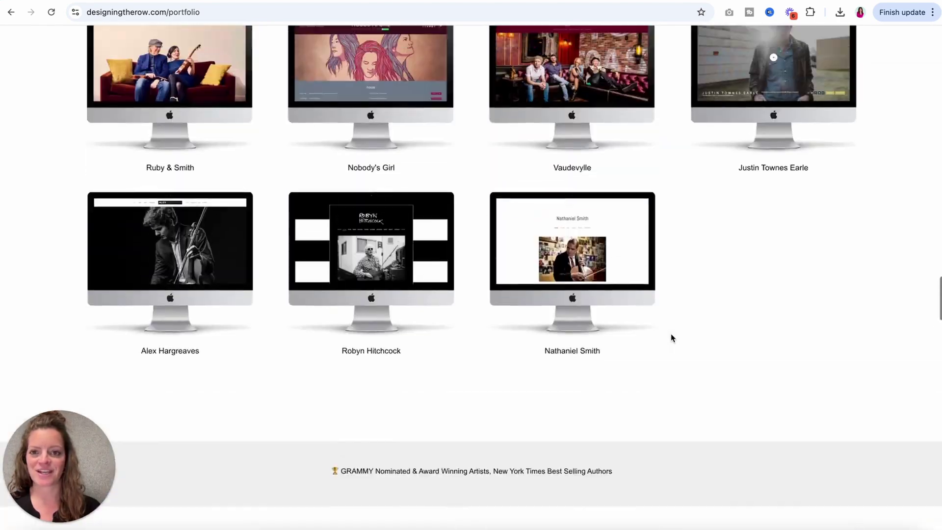
pyautogui.scroll(3, 672, 338)
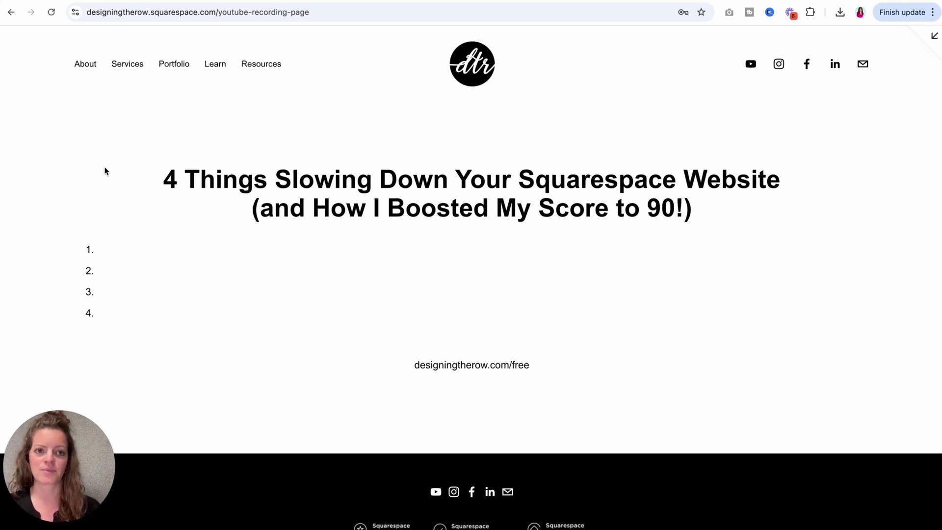
# Step: Open designingtherow.com in a new Incognito window with Developer Tools on the Lighthouse panel
pyautogui.click(63, 1)
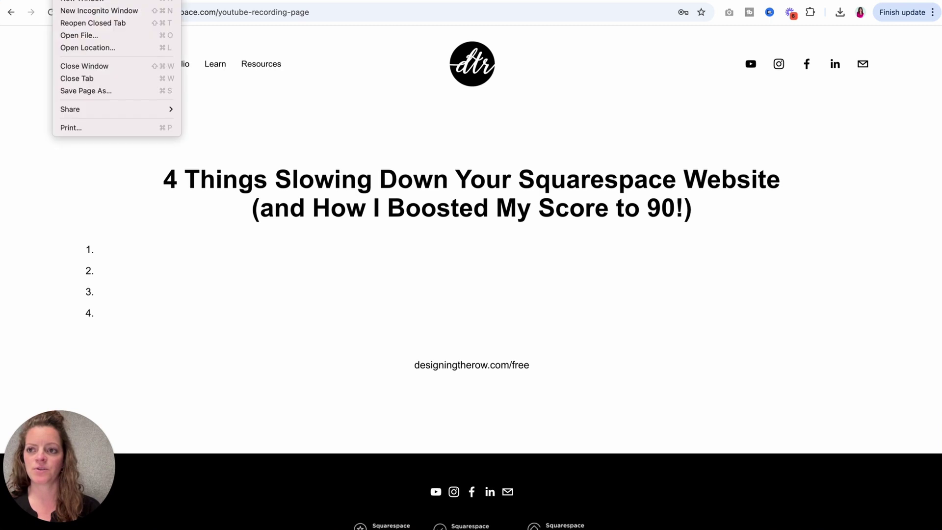
pyautogui.click(90, 11)
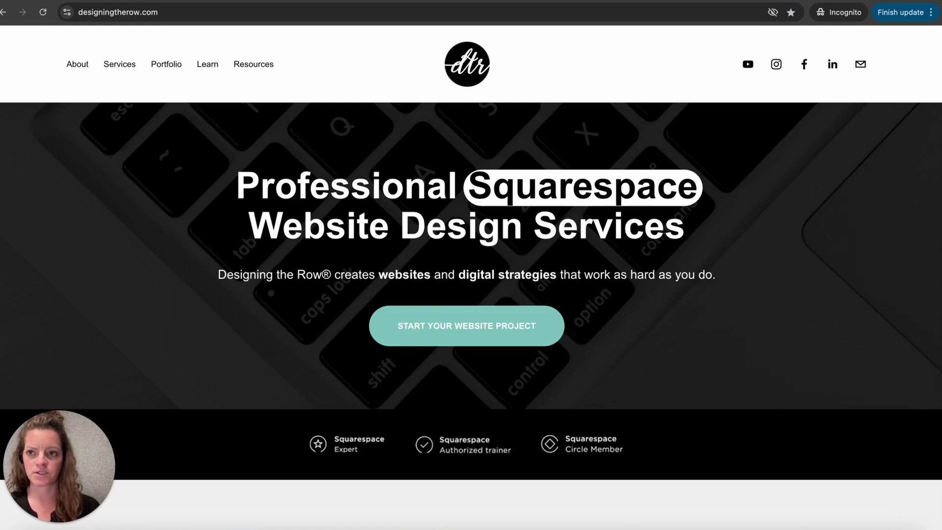
pyautogui.click(112, 0)
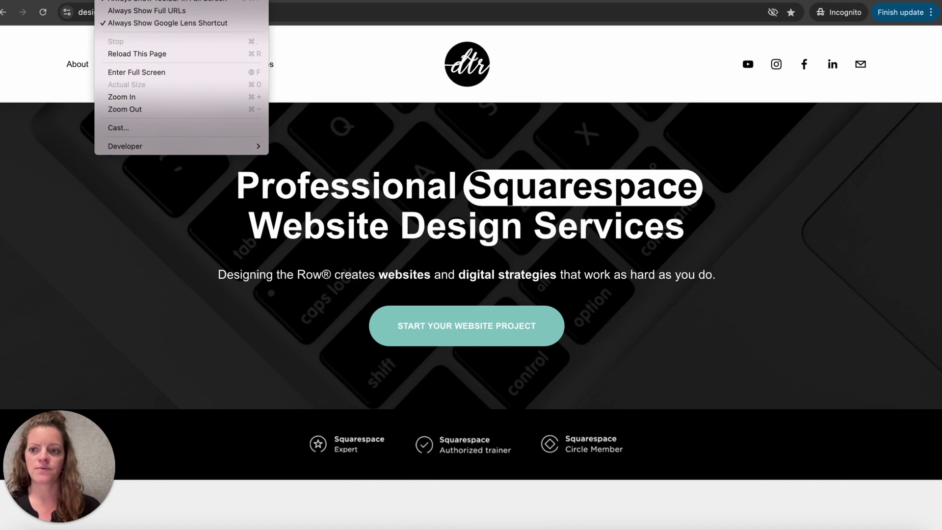
pyautogui.moveTo(175, 147)
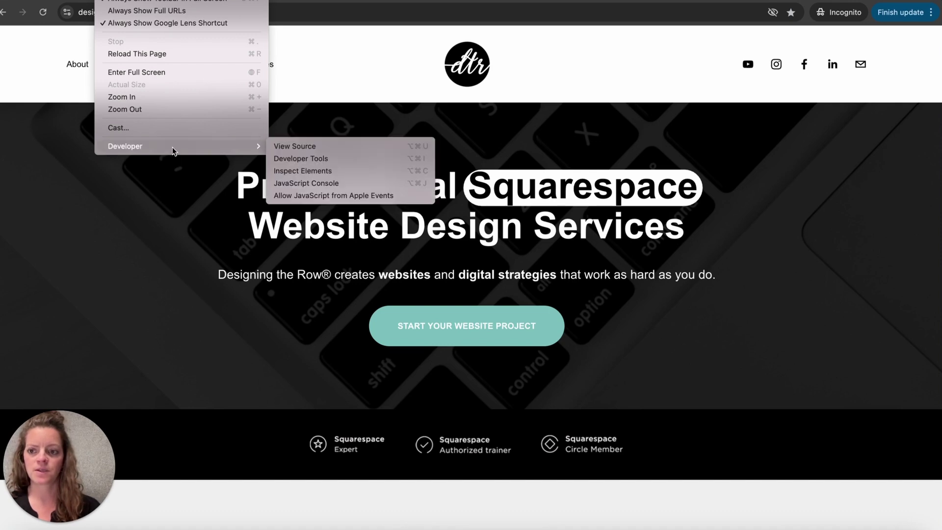
pyautogui.click(300, 162)
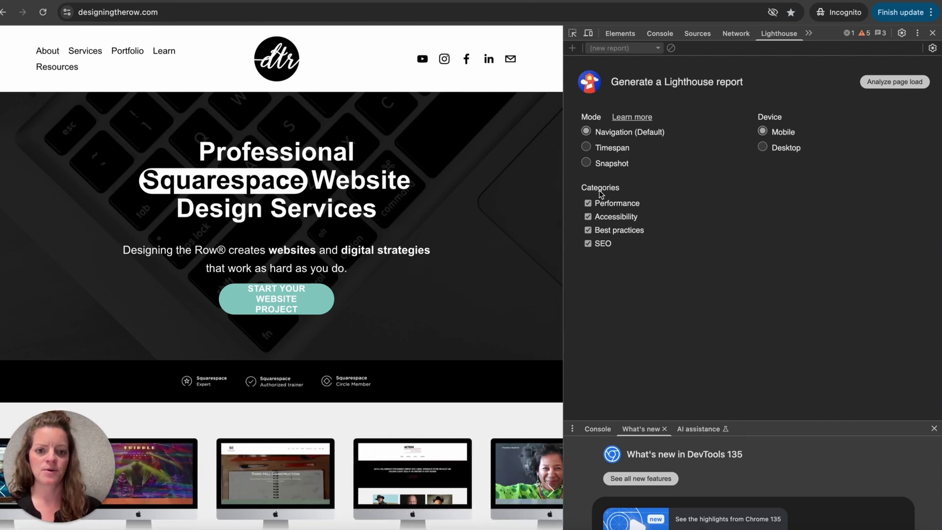
# Step: Run a desktop Lighthouse audit on Performance only, excluding Accessibility, Best practices and SEO
pyautogui.click(588, 219)
pyautogui.click(588, 231)
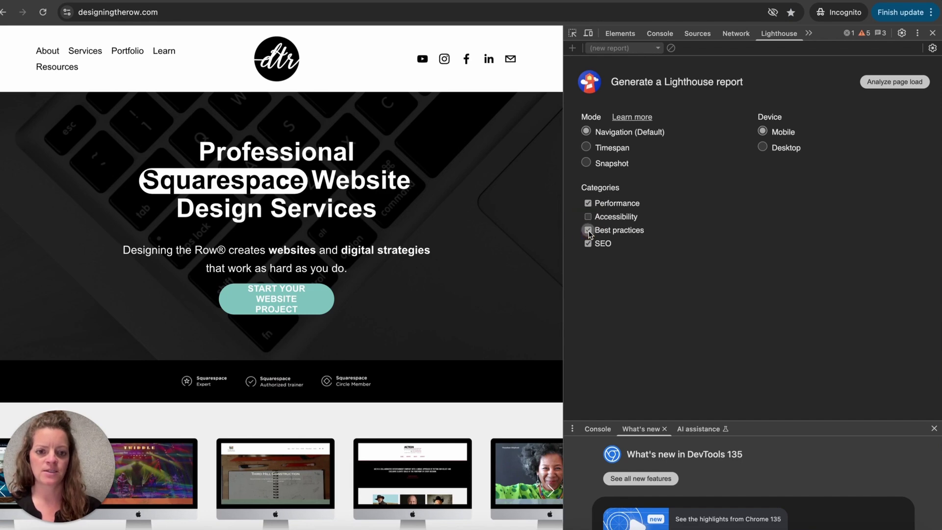
pyautogui.click(588, 244)
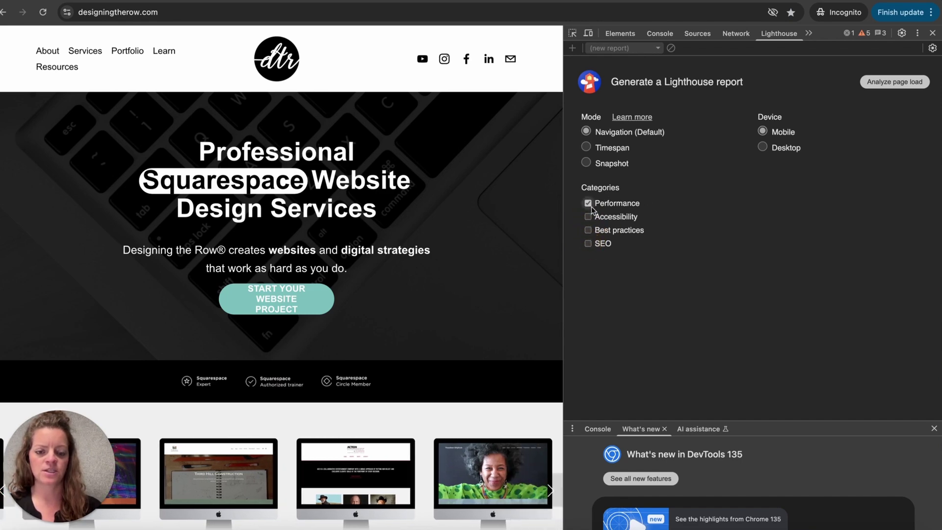
pyautogui.click(762, 147)
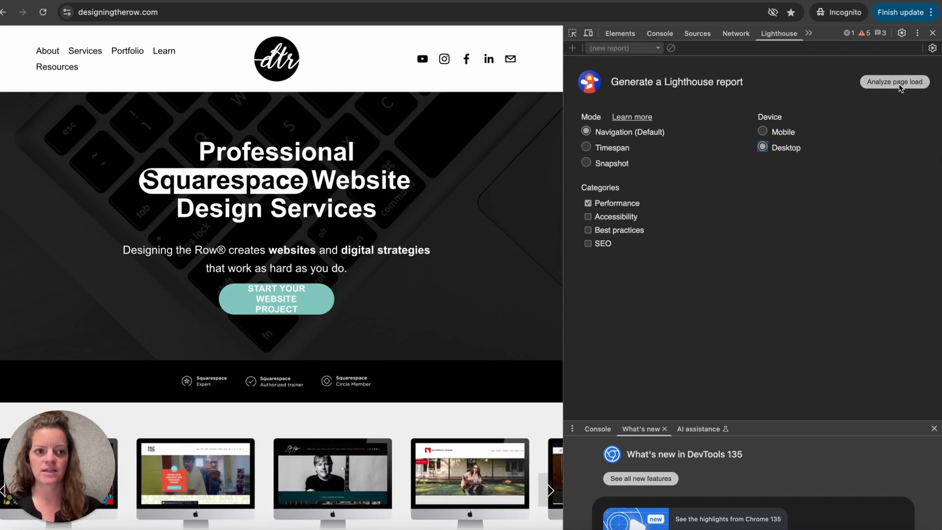
pyautogui.click(899, 83)
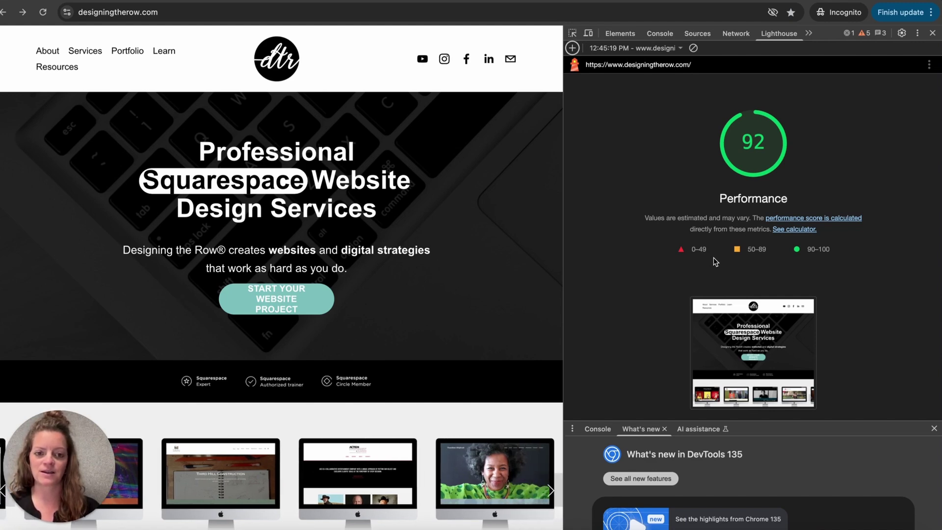
# Step: Review the Lighthouse metrics and diagnostics behind the 92 score, then show all windows side by side
pyautogui.scroll(-5, 716, 261)
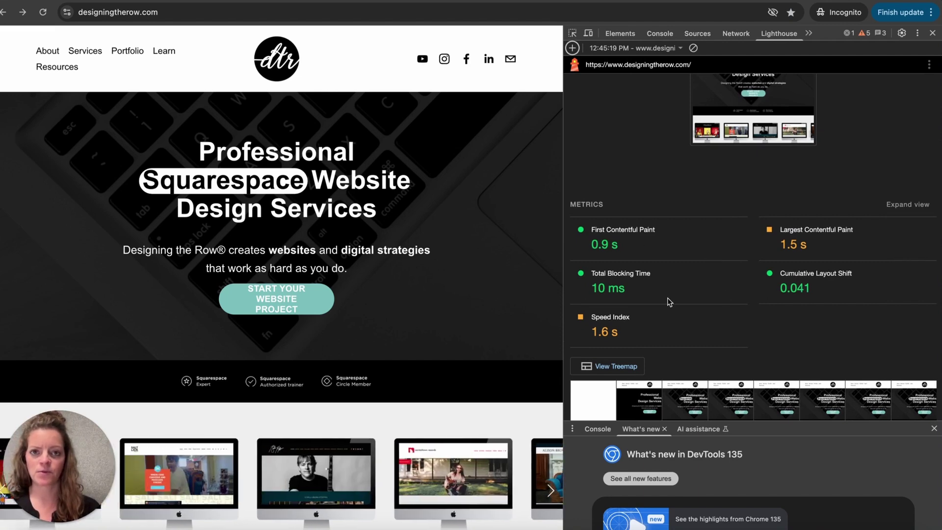
pyautogui.scroll(-1, 770, 263)
pyautogui.scroll(-10, 771, 262)
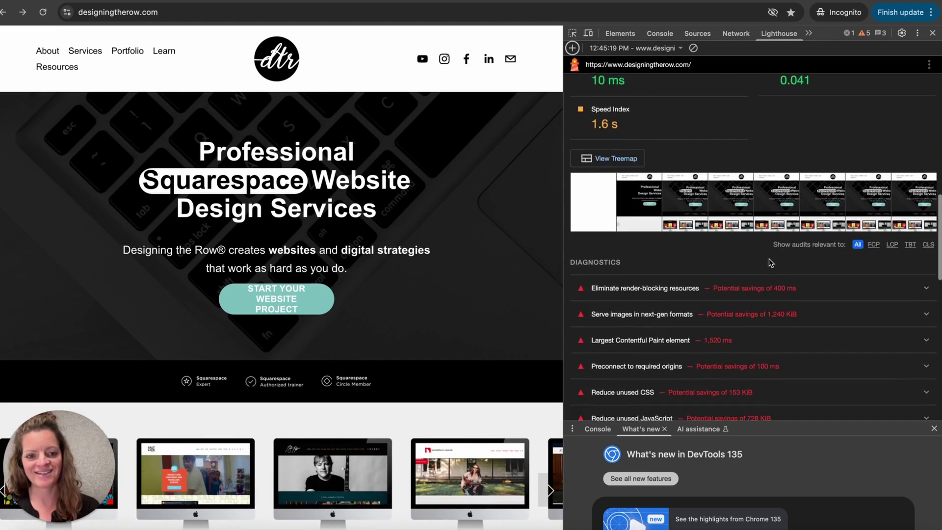
pyautogui.scroll(15, 771, 263)
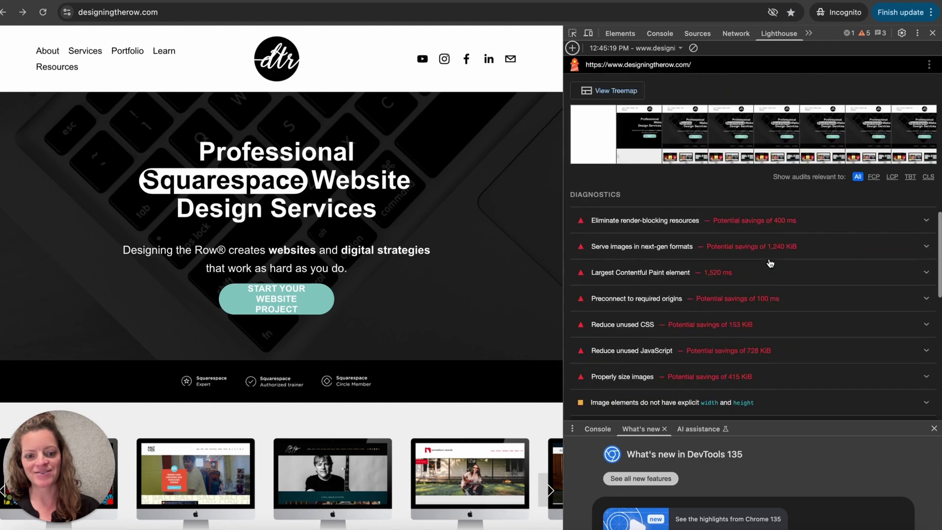
pyautogui.scroll(2, 770, 264)
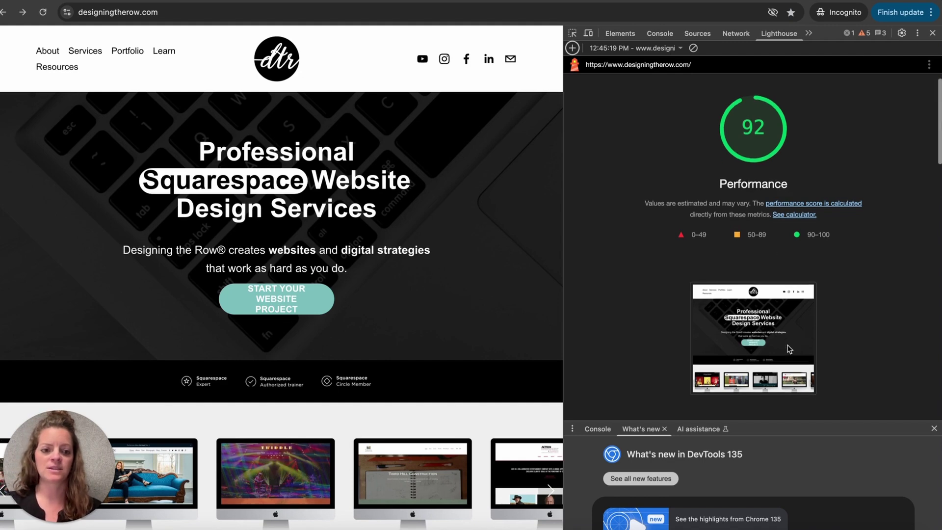
pyautogui.scroll(-6, 789, 348)
pyautogui.scroll(-3, 788, 349)
pyautogui.scroll(9, 788, 349)
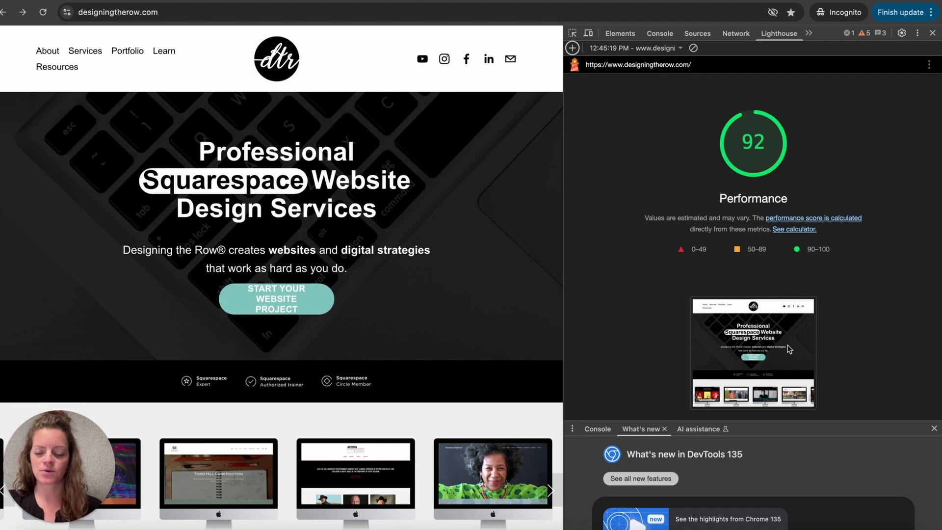
pyautogui.hotkey('ctrl', 'Up')
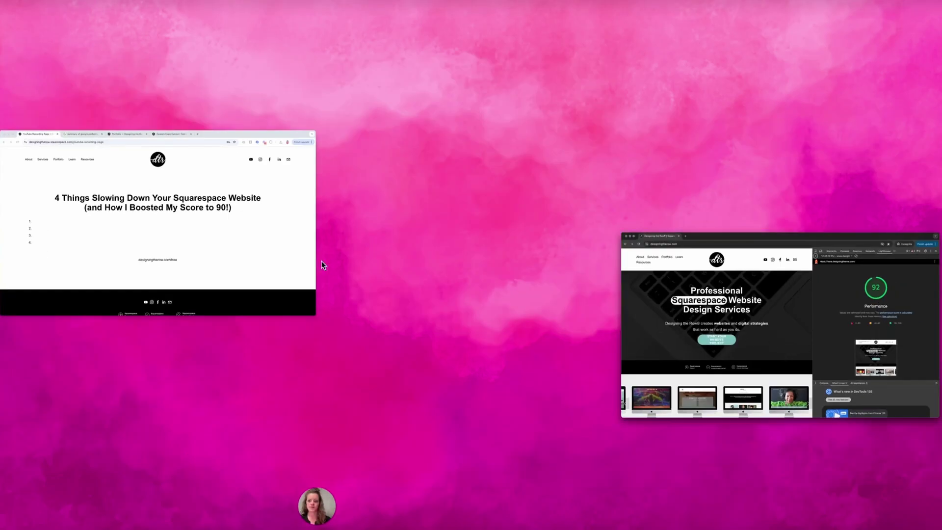
# Step: Bring the recording page window forward, leave preview and open the page in the editor
pyautogui.click(225, 240)
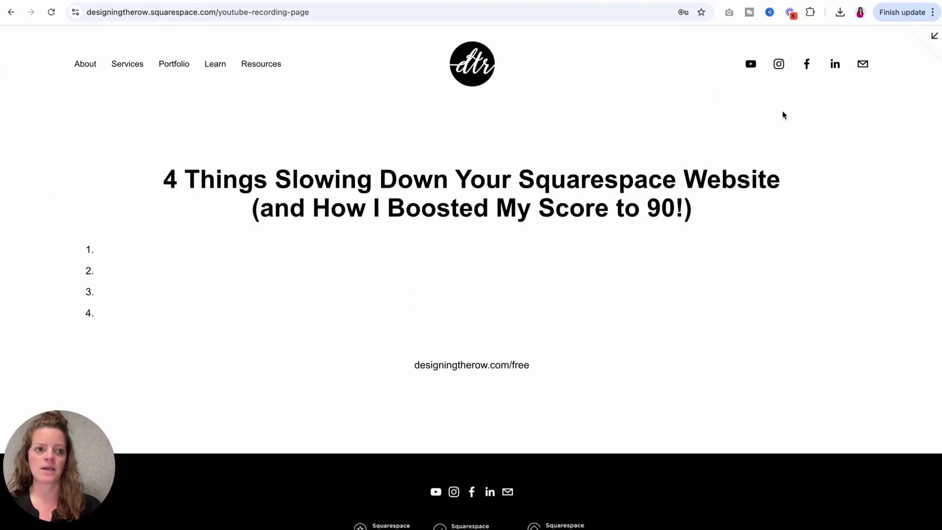
pyautogui.click(934, 36)
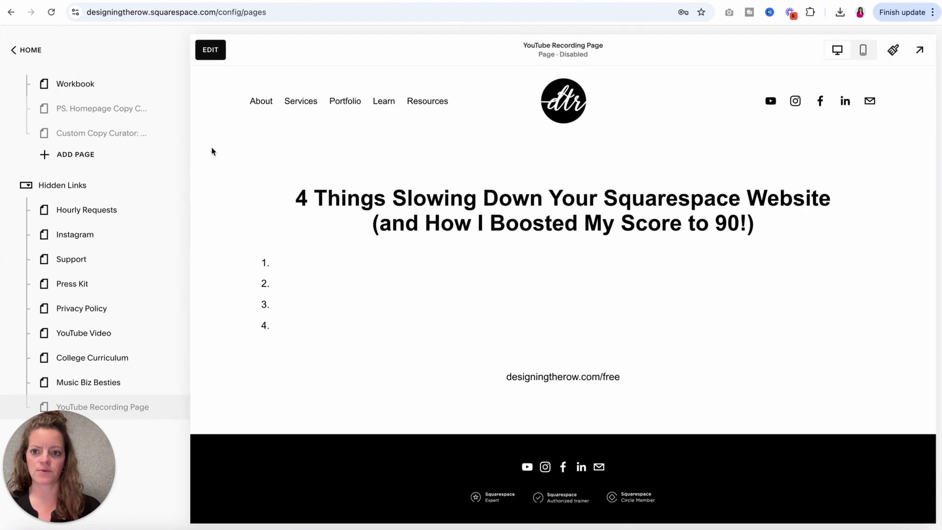
pyautogui.click(210, 50)
# Step: Enter 'Scale Text effect feature' as the first numbered list item
pyautogui.click(133, 280)
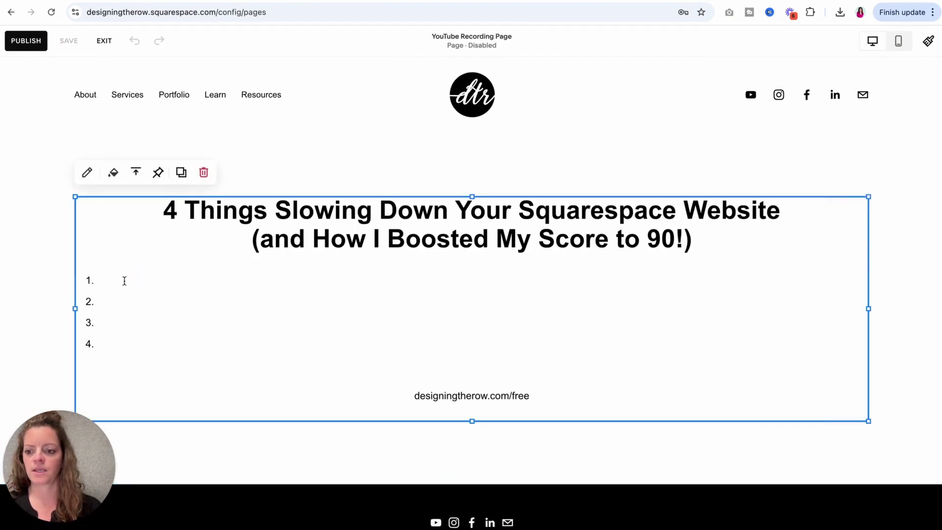
pyautogui.click(125, 281)
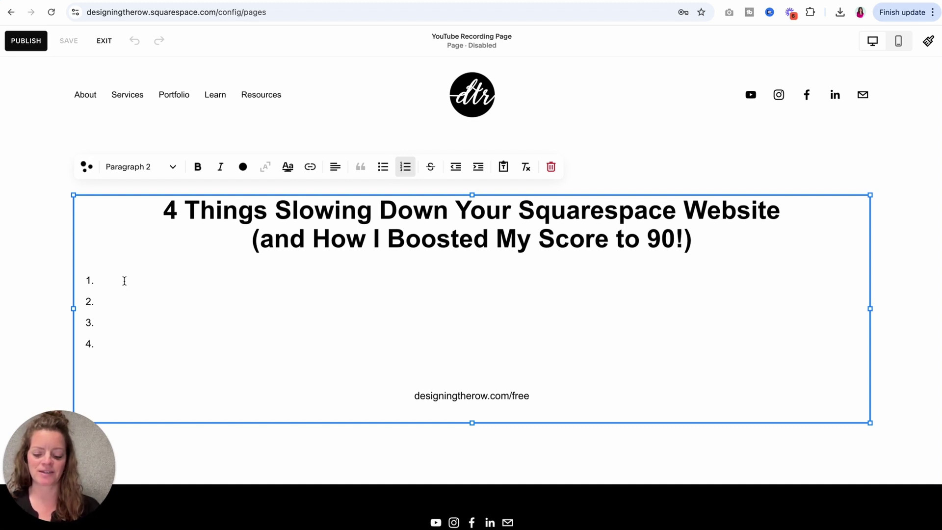
pyautogui.write('S')
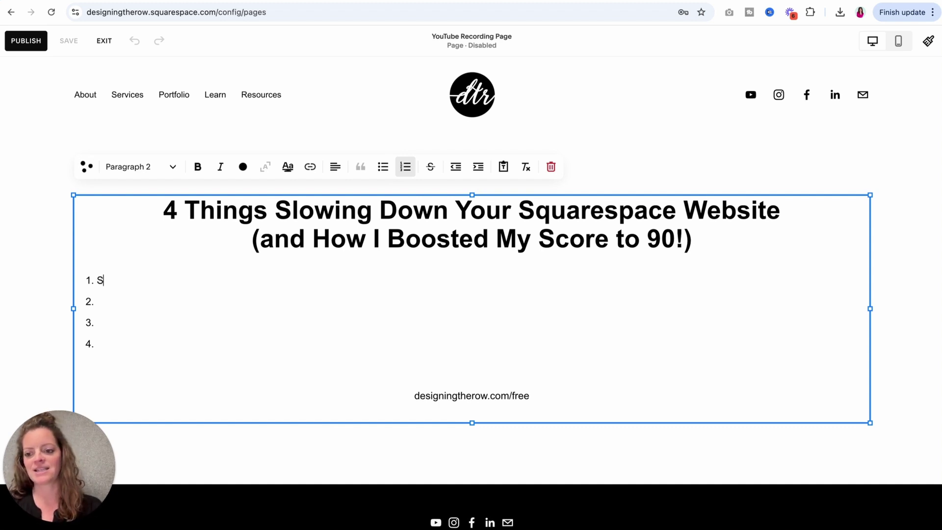
pyautogui.write('cale Text')
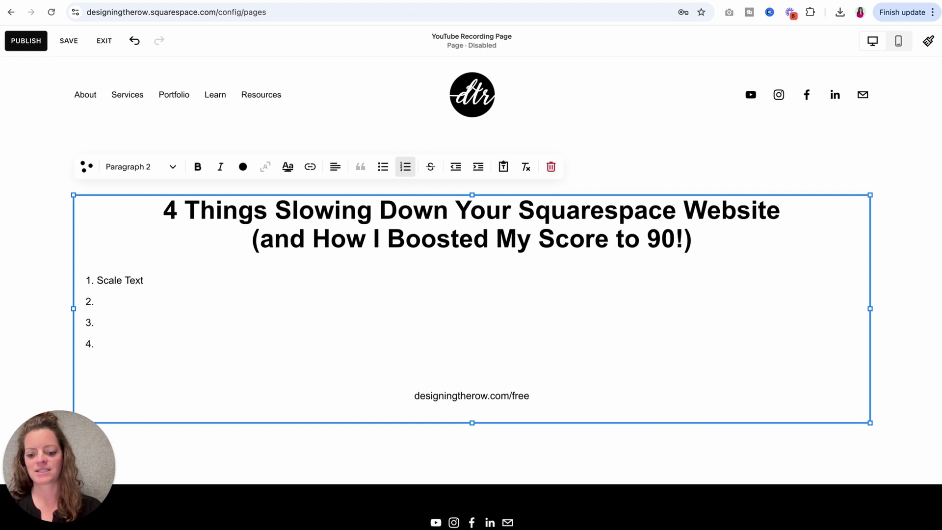
pyautogui.write(' effect feature')
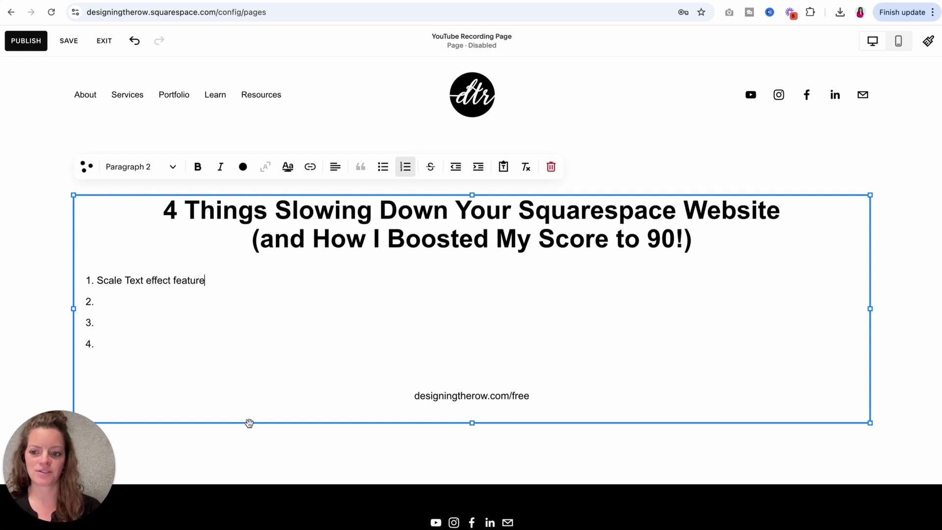
pyautogui.click(259, 434)
pyautogui.scroll(-2, 260, 438)
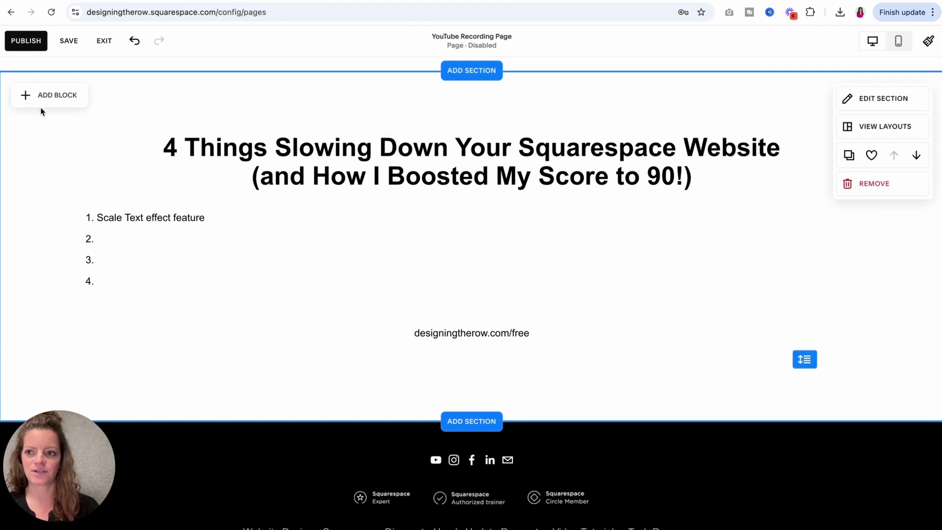
# Step: Add a new text block below the numbered list and widen it on both sides
pyautogui.click(43, 101)
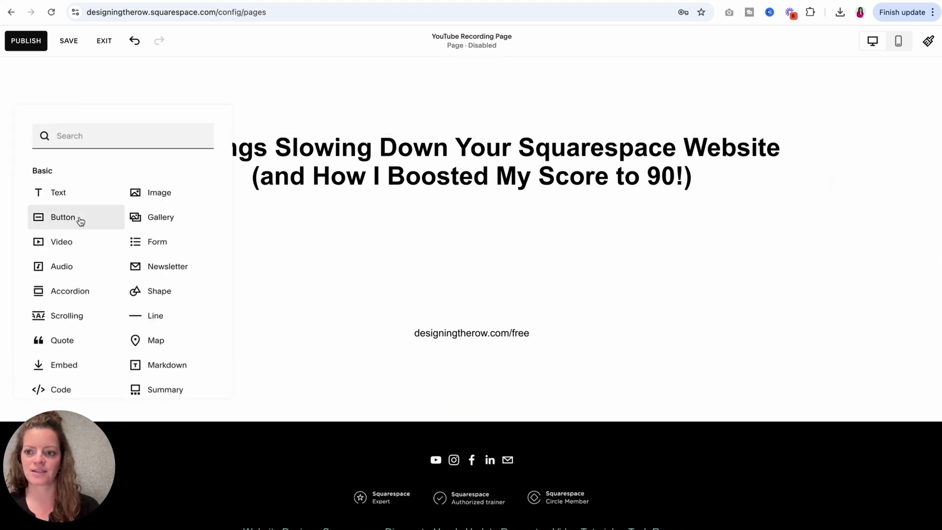
pyautogui.click(53, 195)
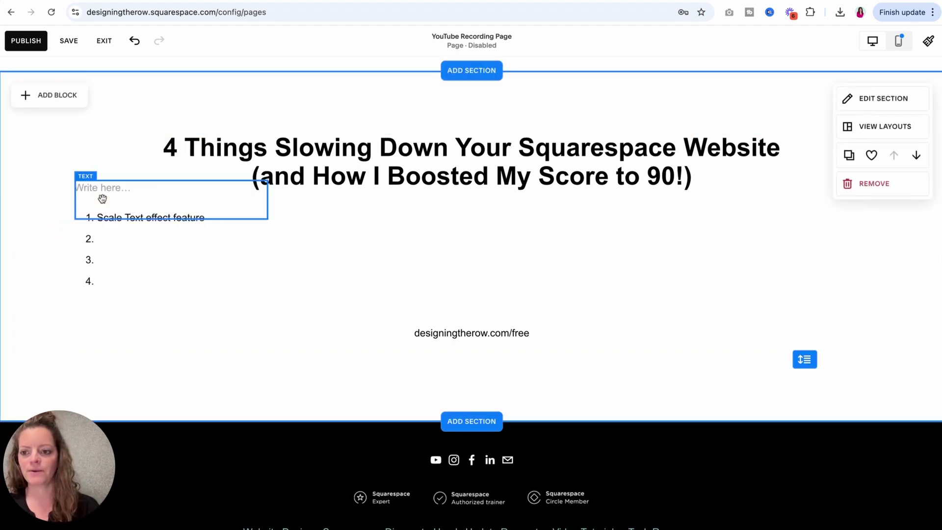
pyautogui.moveTo(101, 199); pyautogui.dragTo(157, 401)
pyautogui.moveTo(338, 407); pyautogui.dragTo(484, 410)
pyautogui.moveTo(135, 413); pyautogui.dragTo(75, 408)
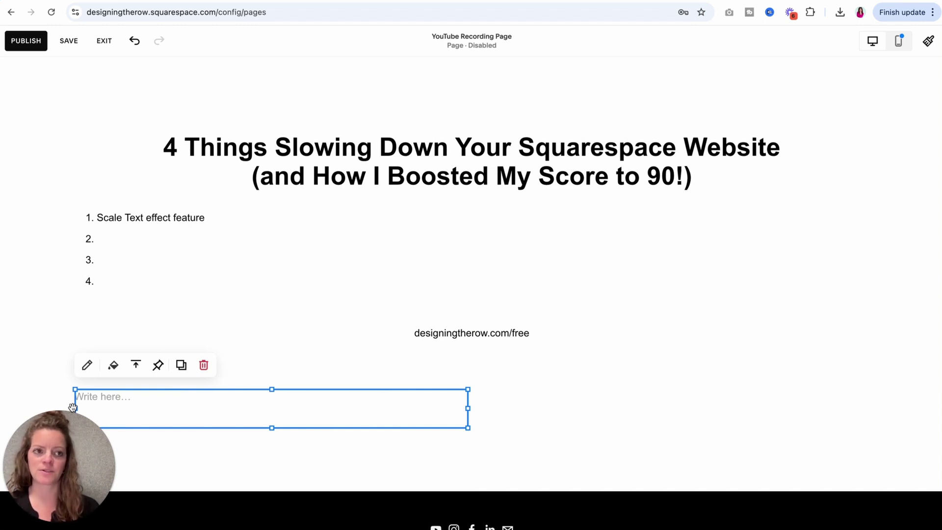
pyautogui.scroll(-3, 147, 405)
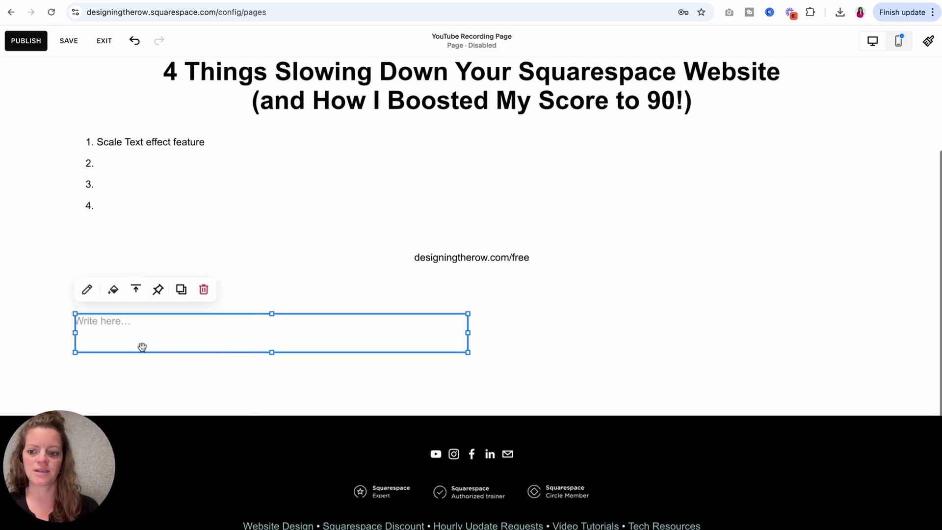
# Step: Type 'Scale Text' in the new block, centred and styled as Heading 1
pyautogui.click(112, 321)
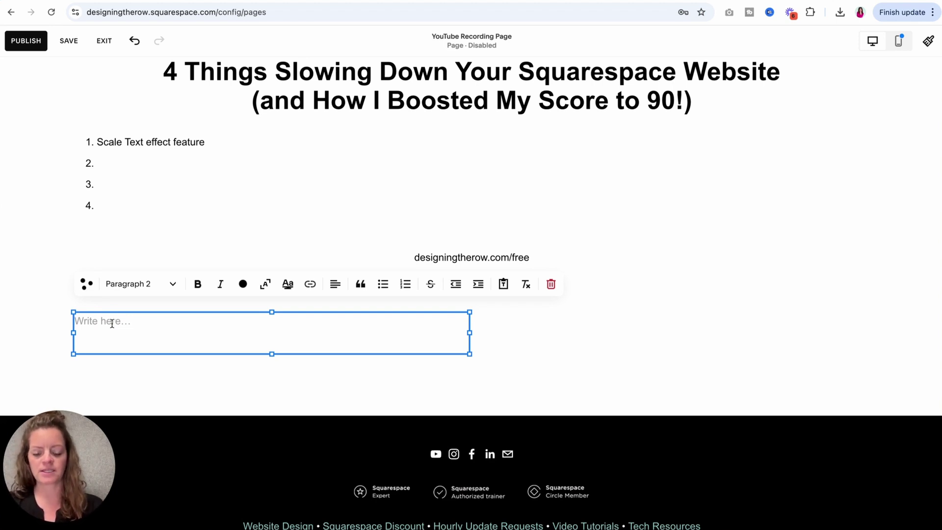
pyautogui.write('Scale T')
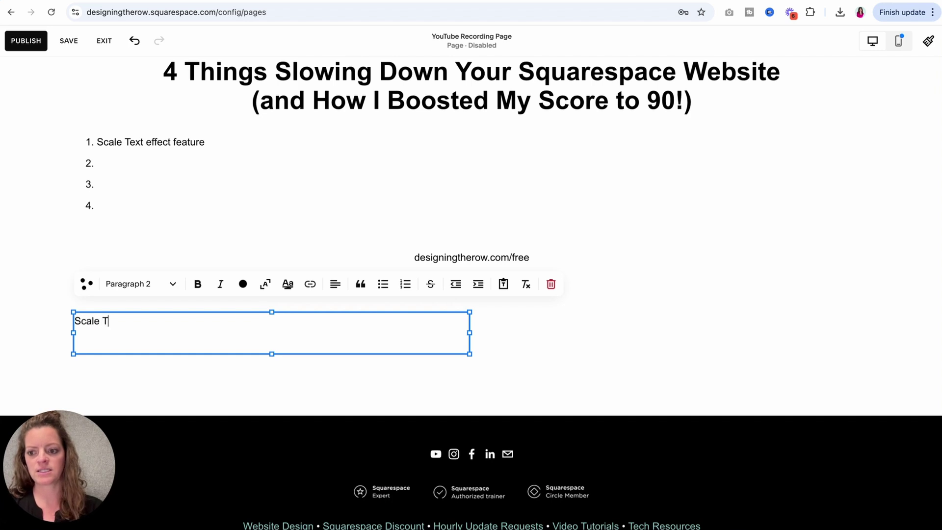
pyautogui.write('ext')
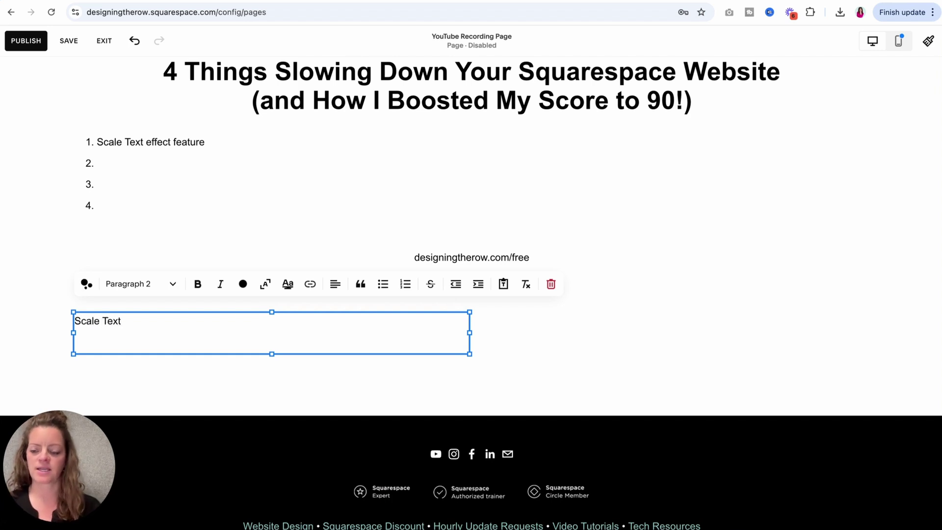
pyautogui.click(335, 284)
pyautogui.click(324, 312)
pyautogui.click(147, 284)
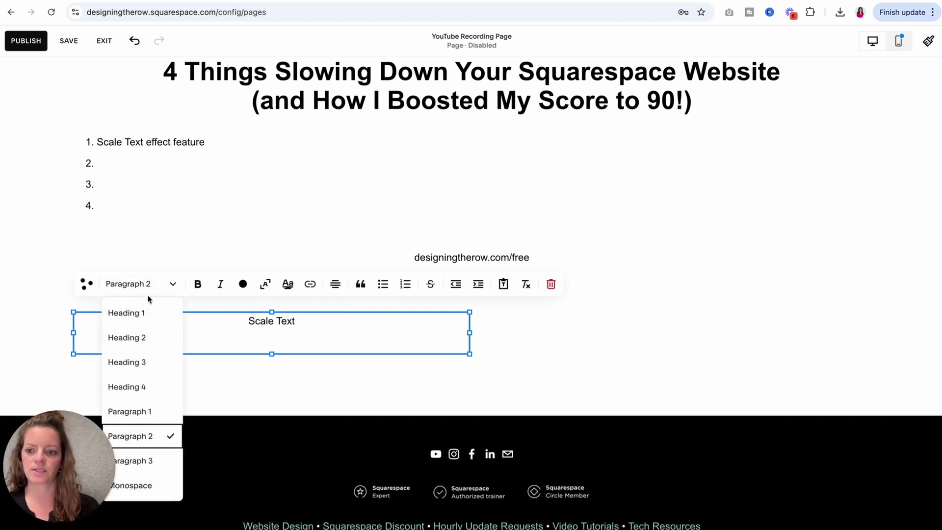
pyautogui.click(140, 312)
pyautogui.click(391, 372)
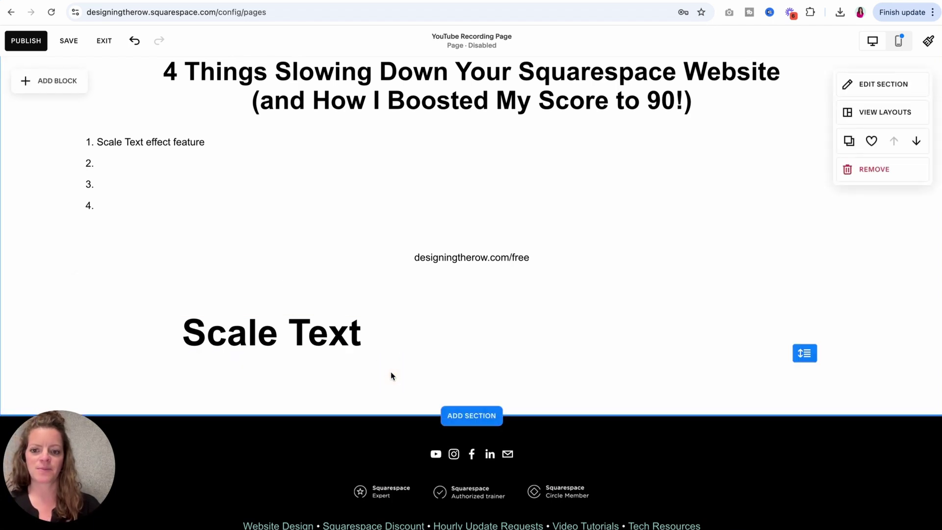
# Step: Make the Scale Text heading scale to fill its box, then widen and shift it right
pyautogui.click(342, 338)
pyautogui.tripleClick(342, 339)
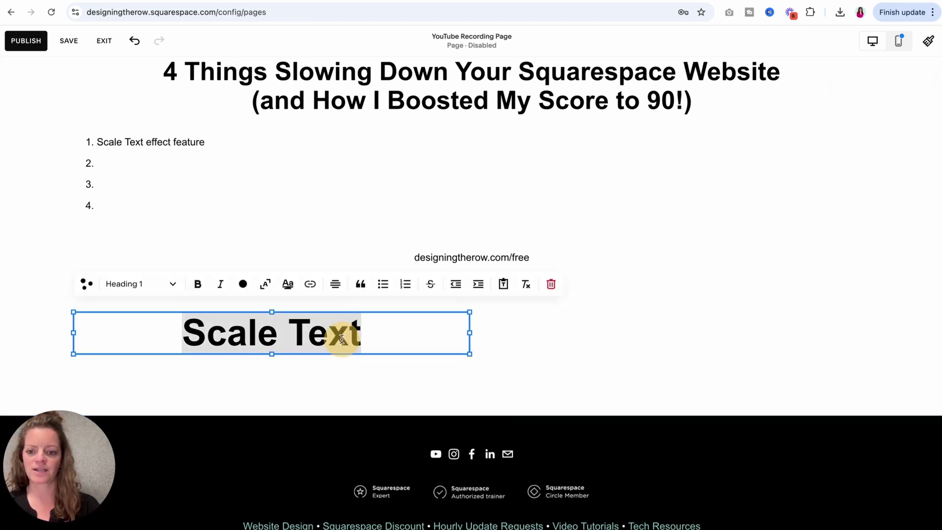
pyautogui.click(265, 289)
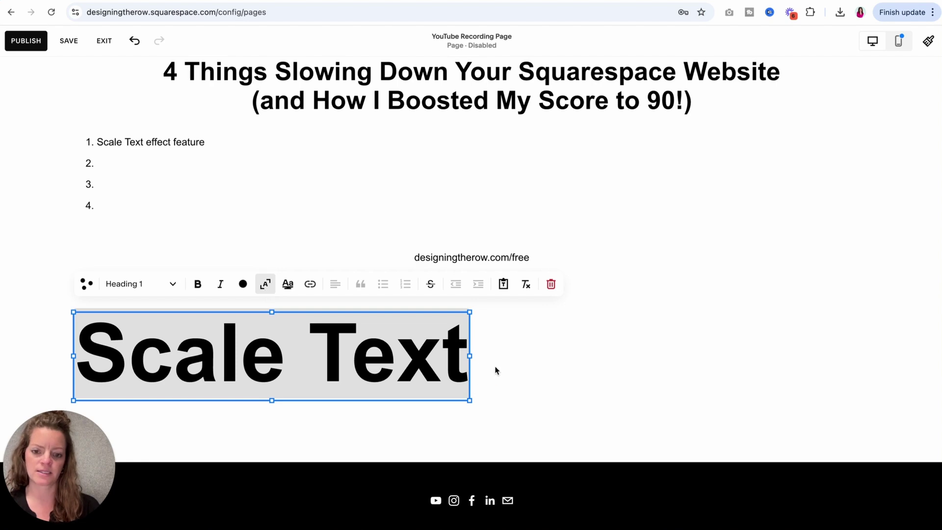
pyautogui.moveTo(470, 355); pyautogui.dragTo(739, 367)
pyautogui.moveTo(493, 376); pyautogui.dragTo(559, 374)
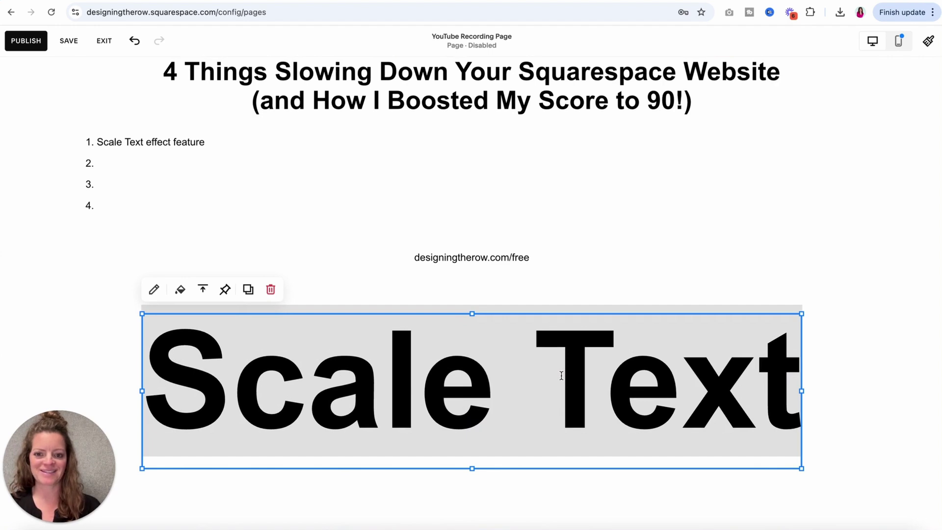
pyautogui.click(826, 407)
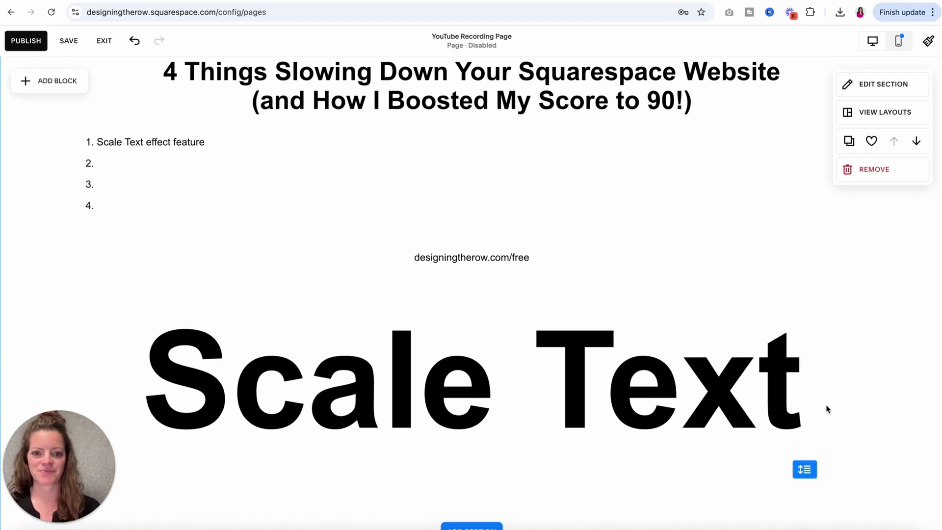
pyautogui.click(695, 421)
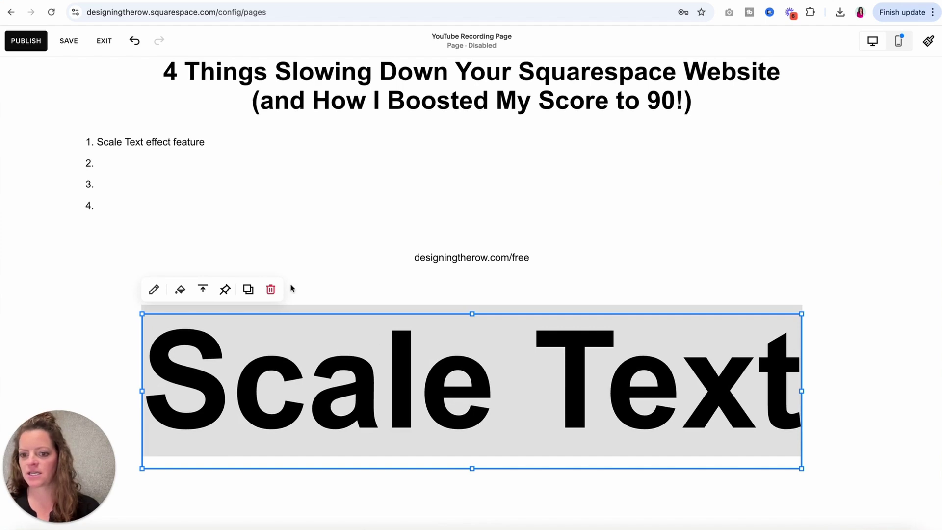
# Step: Delete the Scale Text demo block and enter 'Sitewide animation' as list item 2 without a leading space
pyautogui.click(271, 289)
pyautogui.click(143, 160)
pyautogui.click(143, 160)
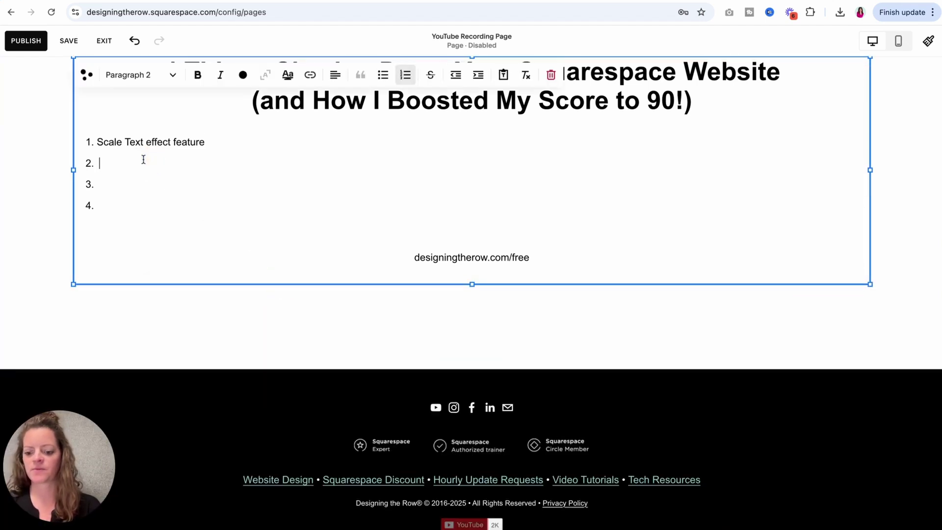
pyautogui.write('Sitewide animat')
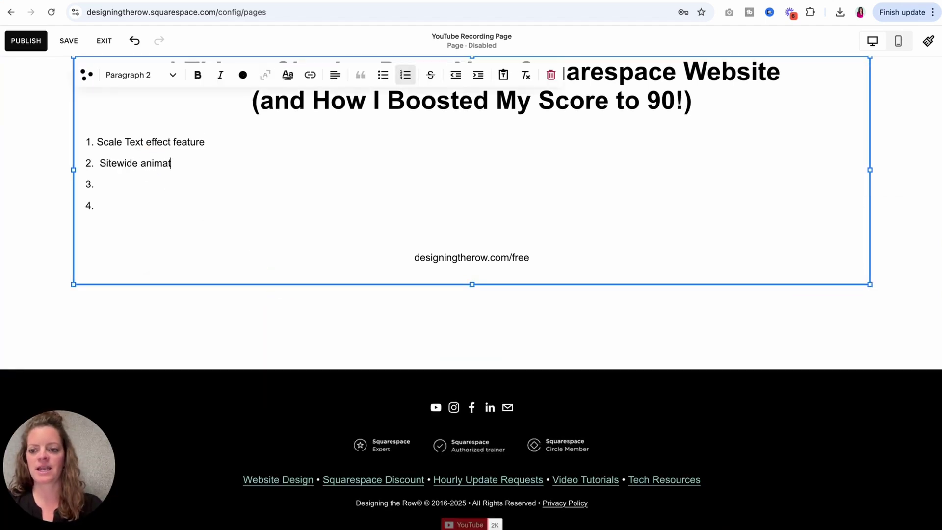
pyautogui.write('ion')
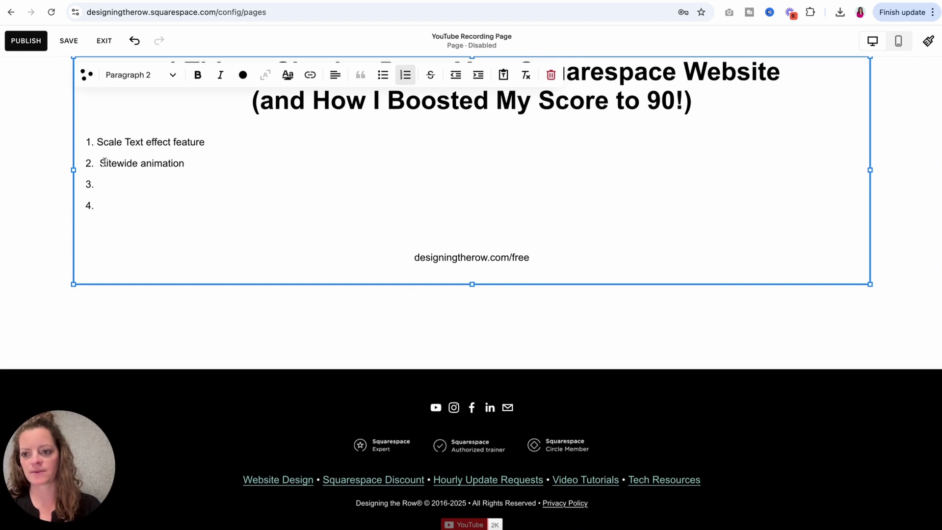
pyautogui.click(100, 163)
pyautogui.press('BackSpace')
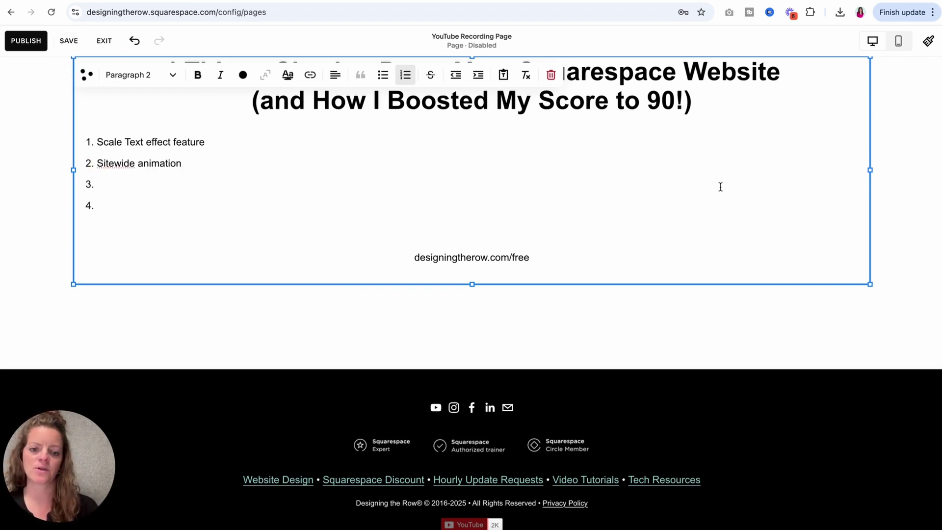
pyautogui.scroll(3, 721, 186)
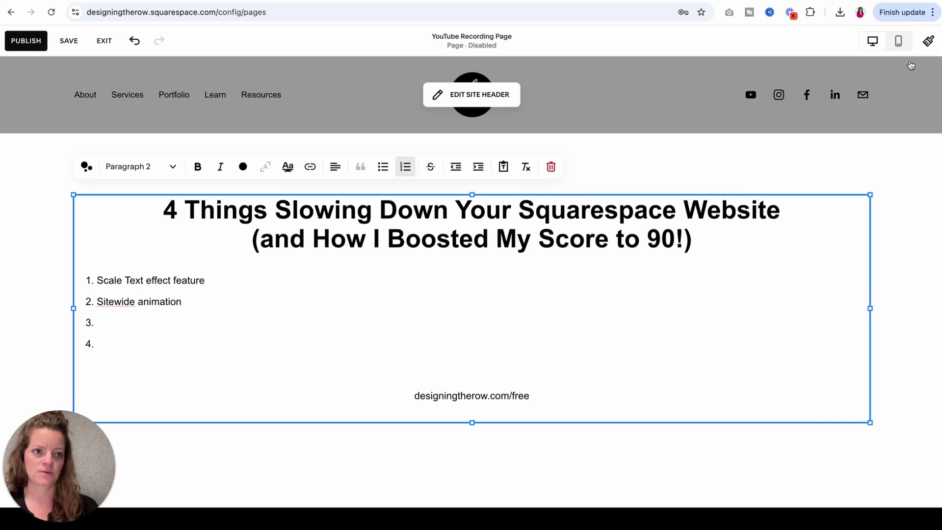
# Step: In Site Styles > Miscellaneous, try the Scale and Fade sitewide animation styles
pyautogui.click(928, 41)
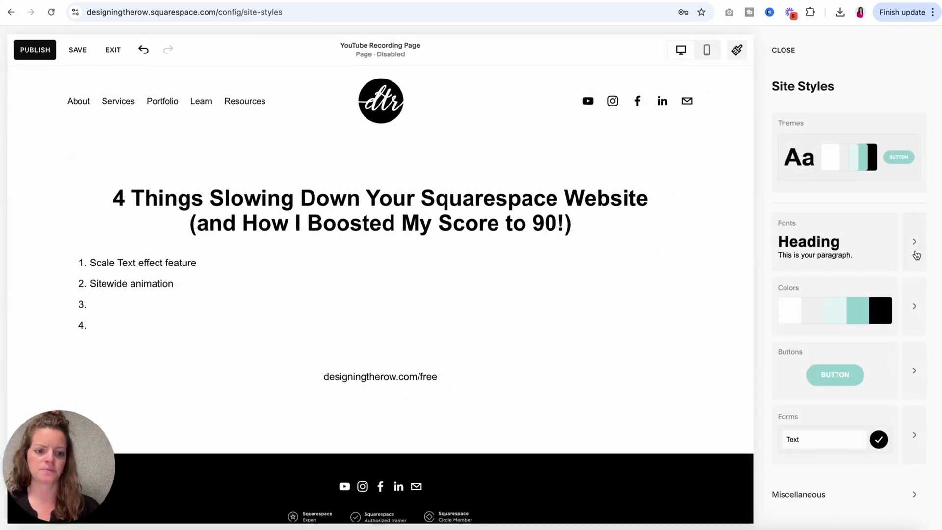
pyautogui.click(913, 500)
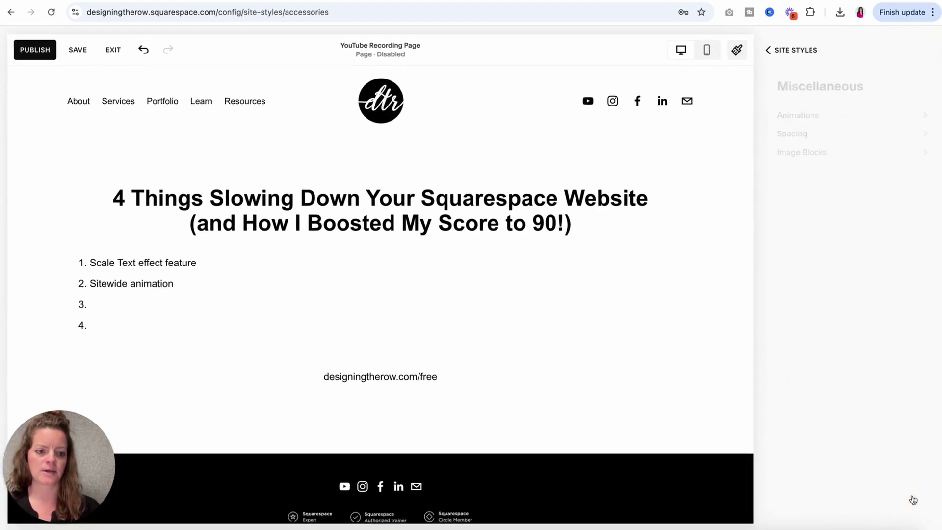
pyautogui.click(795, 114)
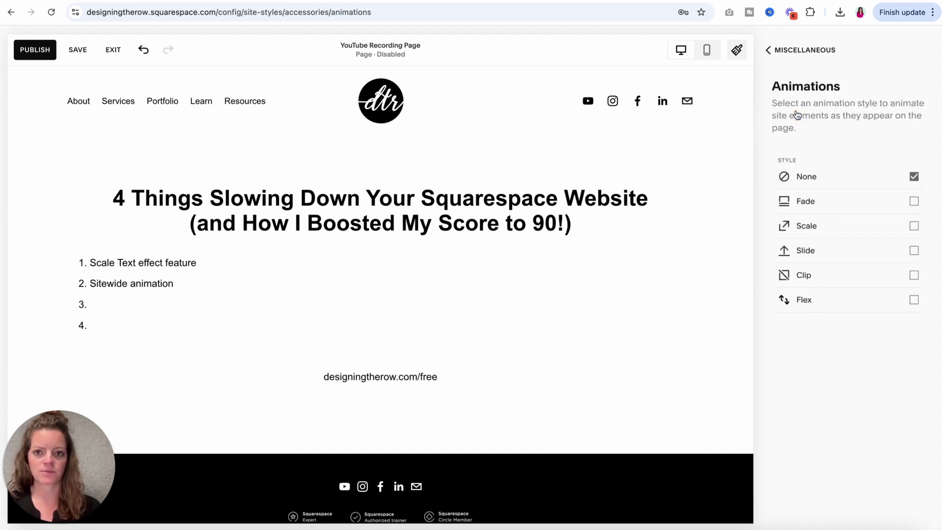
pyautogui.click(848, 232)
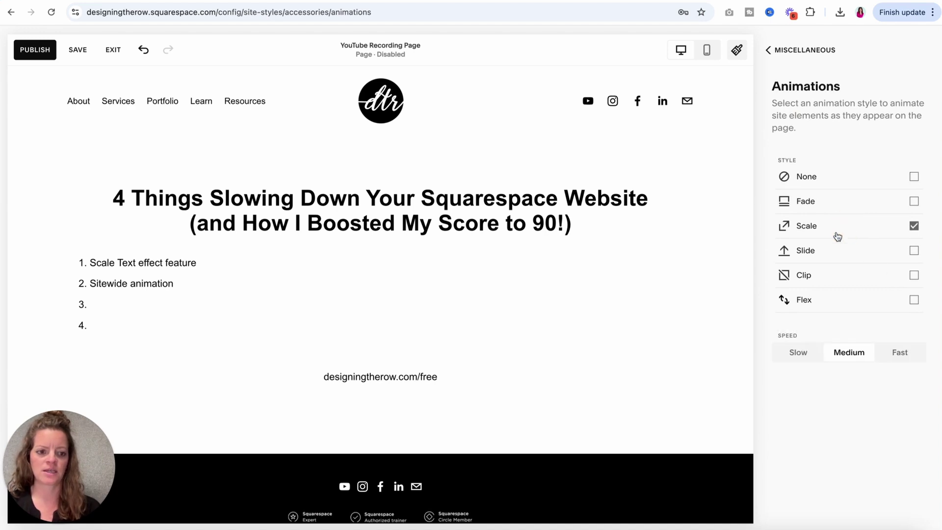
pyautogui.scroll(-3, 608, 339)
pyautogui.scroll(3, 608, 339)
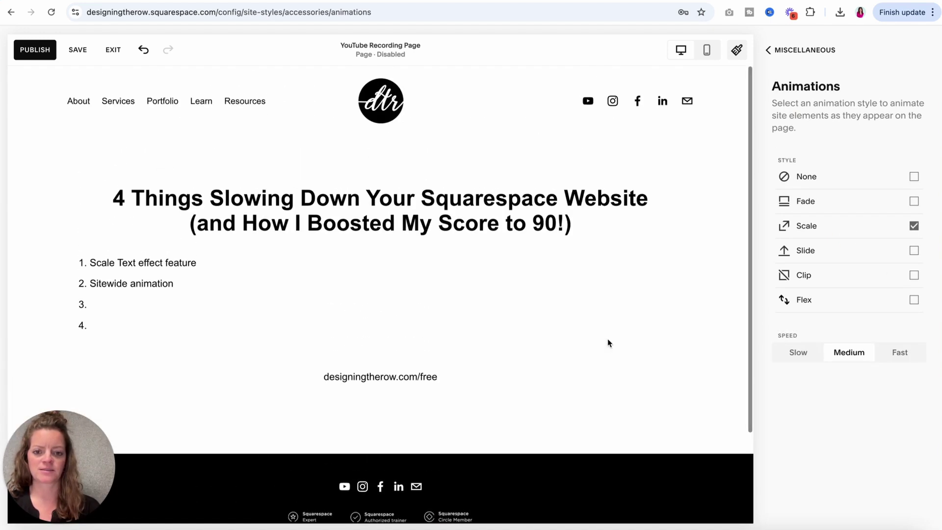
pyautogui.scroll(-3, 607, 339)
pyautogui.scroll(3, 608, 339)
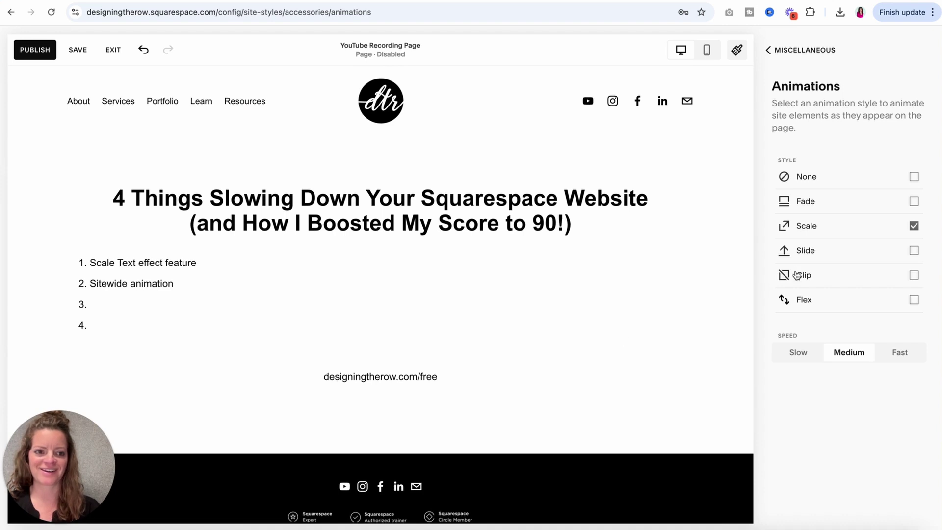
pyautogui.click(836, 201)
pyautogui.click(831, 171)
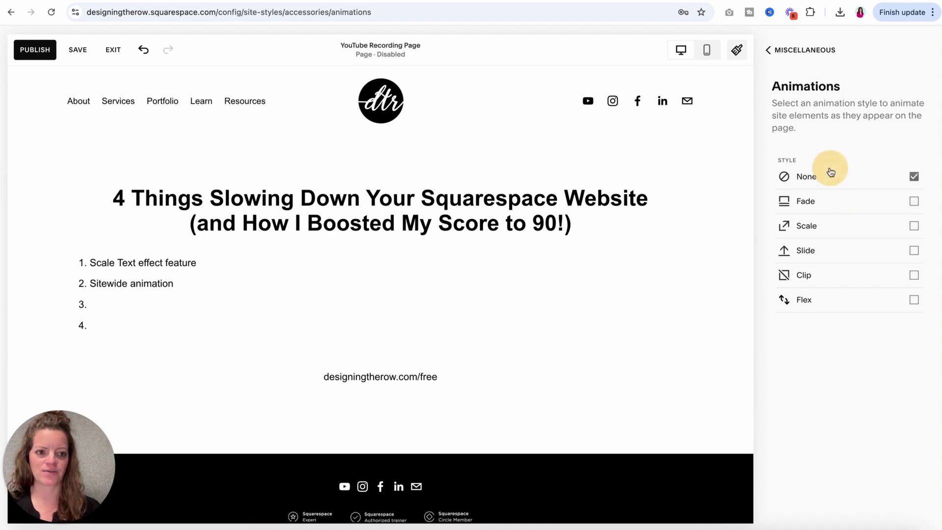
pyautogui.click(814, 233)
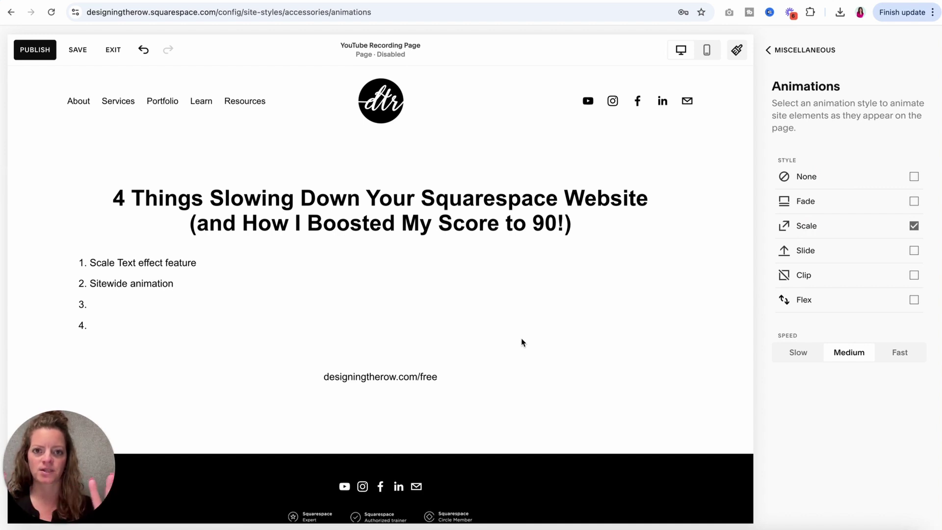
# Step: Set sitewide animation to None and close the Site Styles panel
pyautogui.scroll(-3, 521, 339)
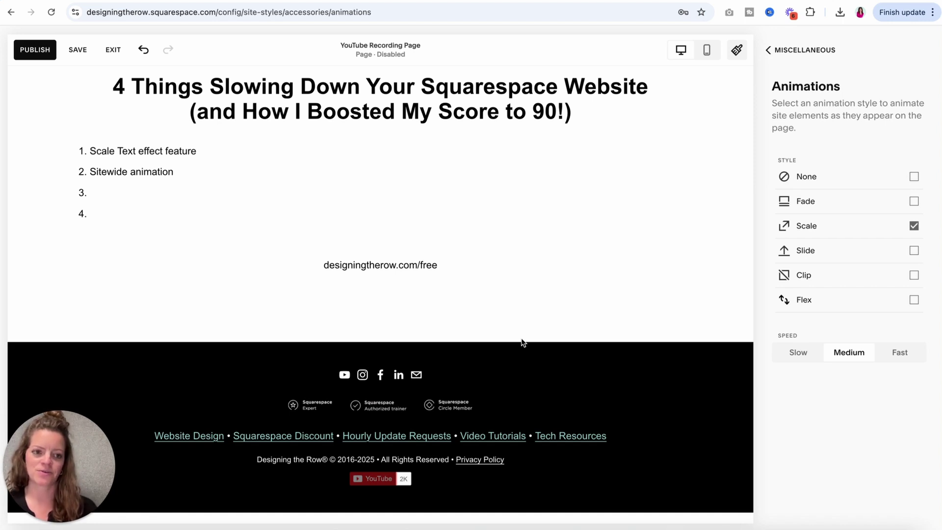
pyautogui.click(812, 177)
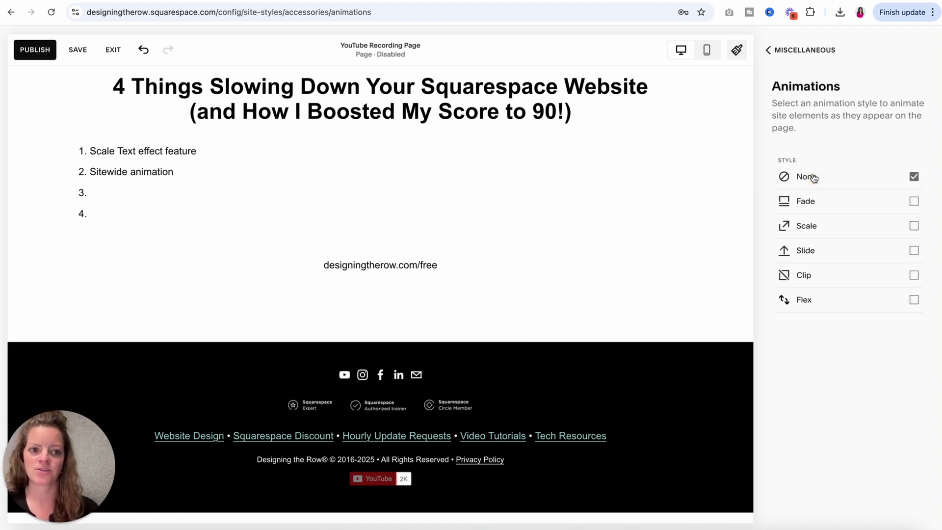
pyautogui.click(787, 52)
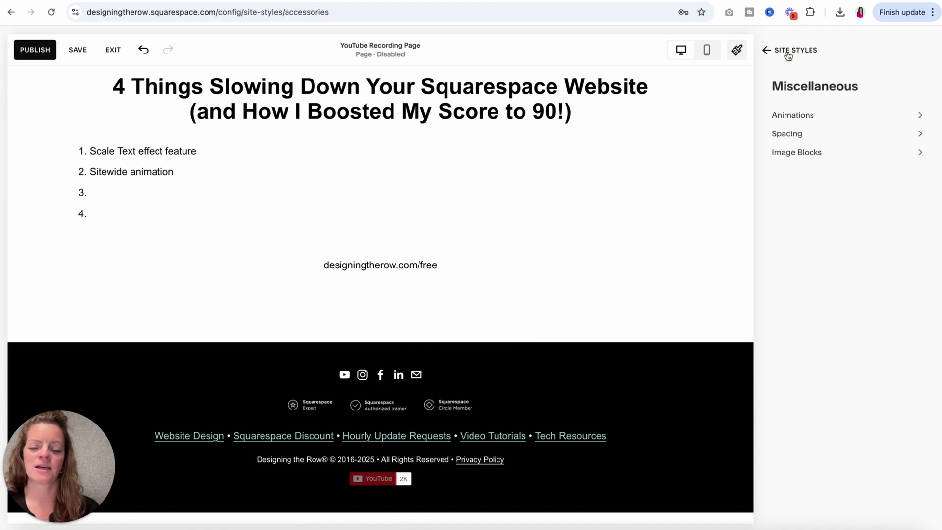
pyautogui.click(788, 51)
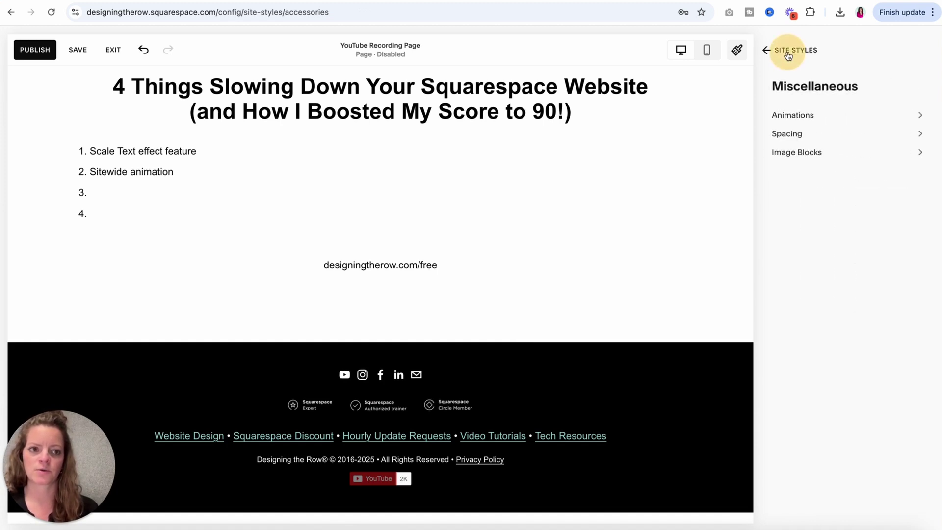
pyautogui.click(786, 53)
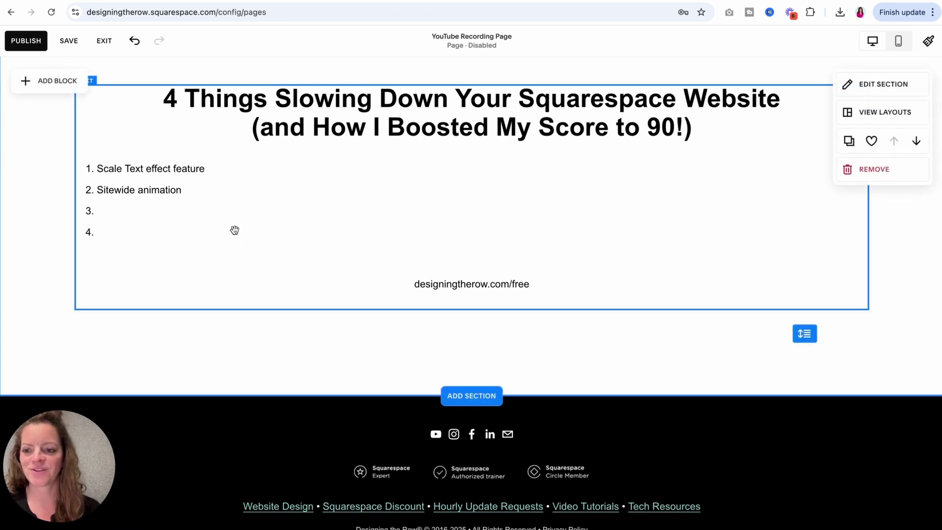
# Step: Type 'Background videos' into the empty third item of the list
pyautogui.click(129, 210)
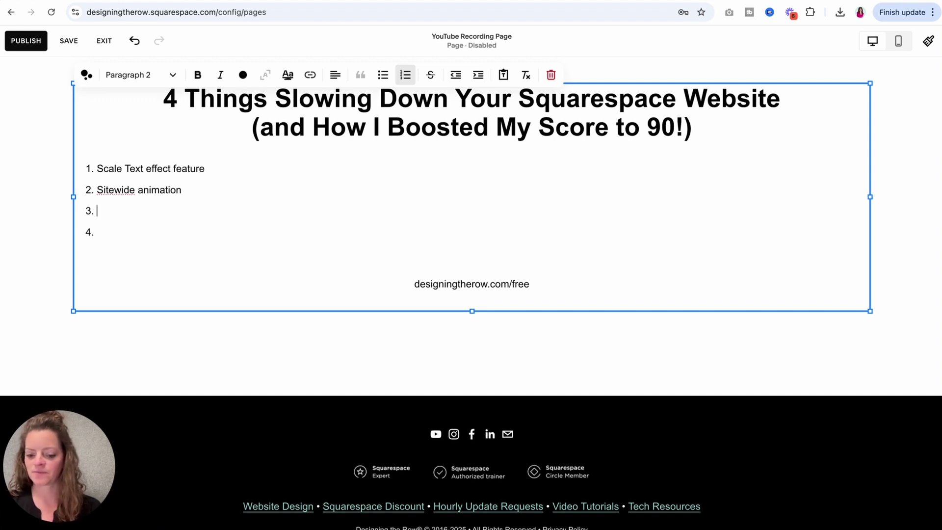
pyautogui.write('Background videos')
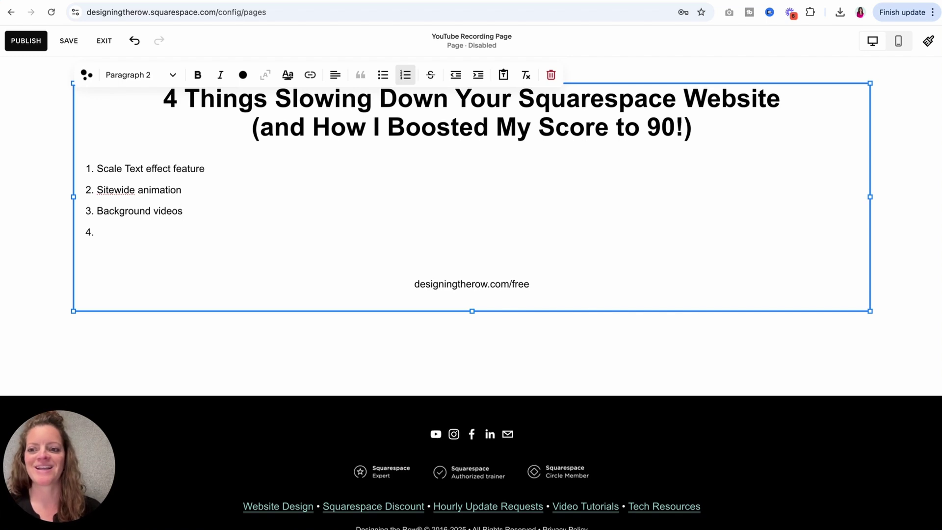
pyautogui.click(193, 214)
pyautogui.moveTo(194, 214); pyautogui.dragTo(223, 206)
pyautogui.click(195, 337)
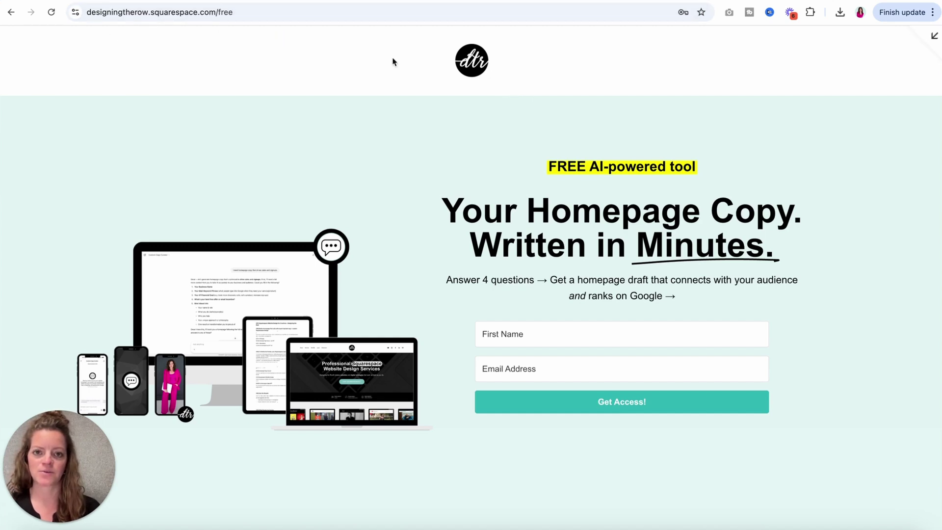
pyautogui.click(933, 37)
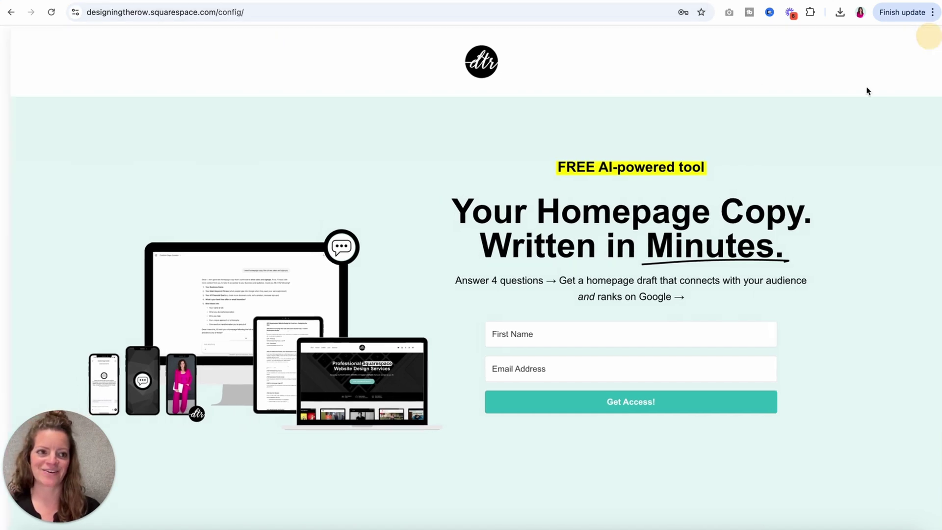
pyautogui.click(919, 48)
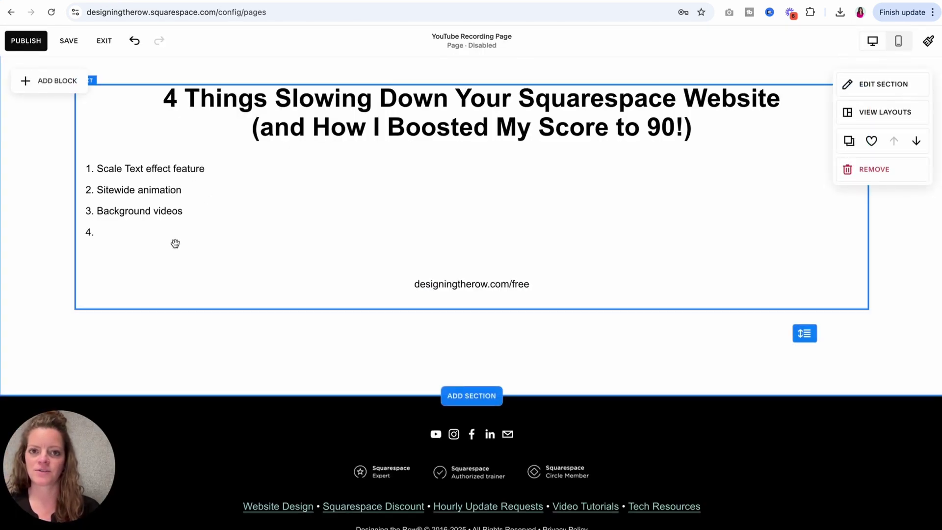
# Step: Type 'Large image file sizes (200-400kb)' into list item 4 and highlight the size range
pyautogui.click(133, 235)
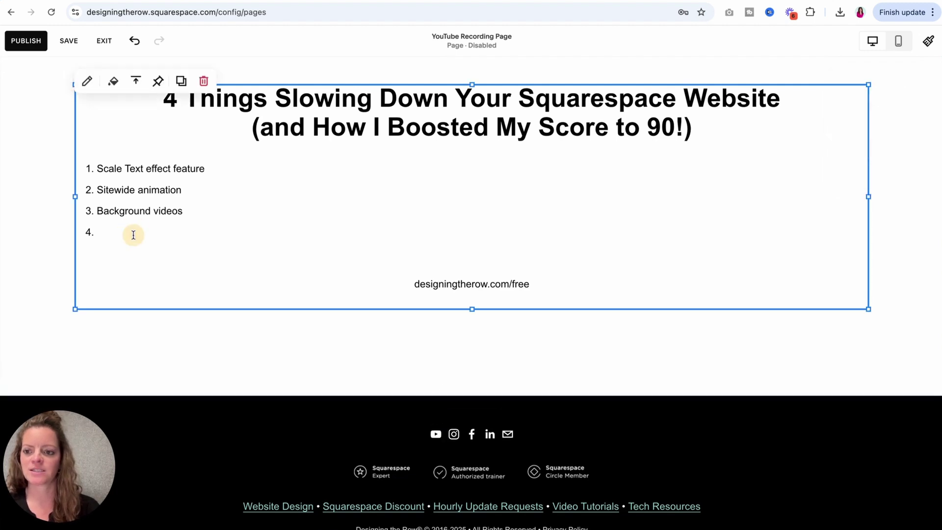
pyautogui.click(133, 235)
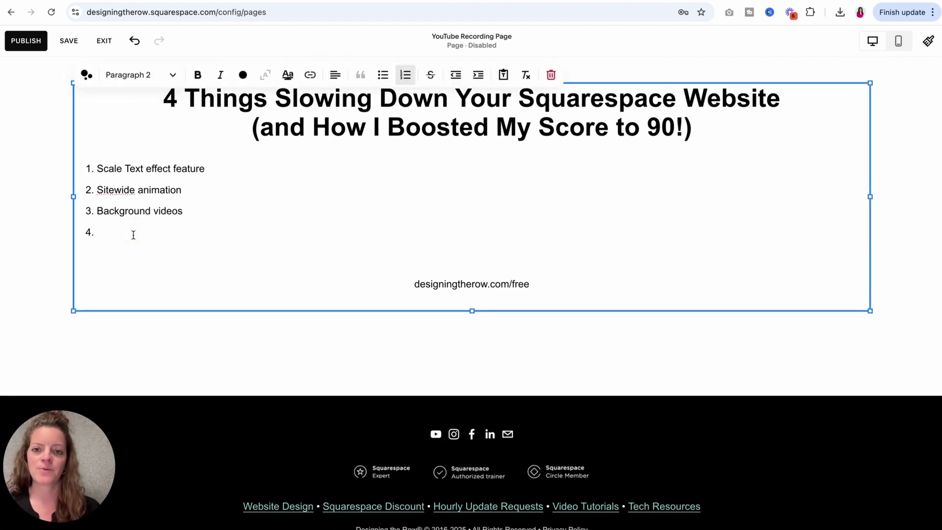
pyautogui.press('BackSpace')
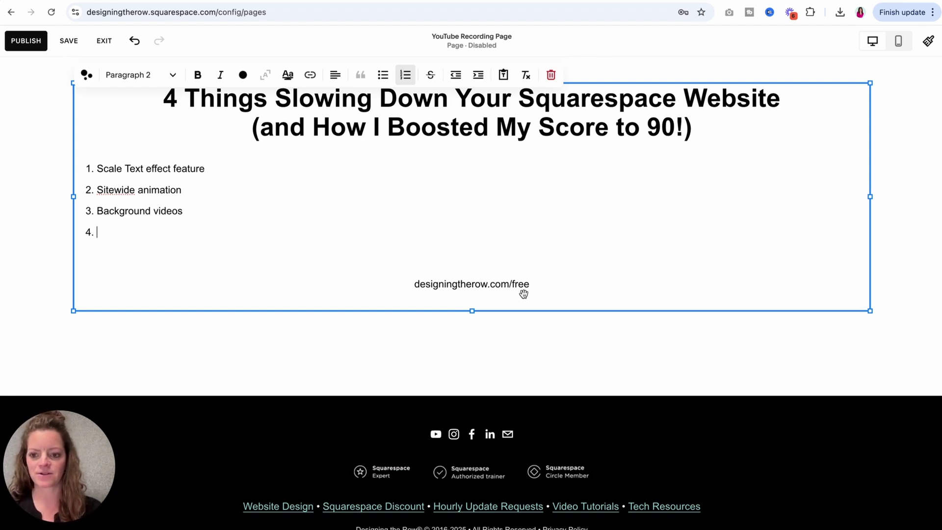
pyautogui.write('Large ')
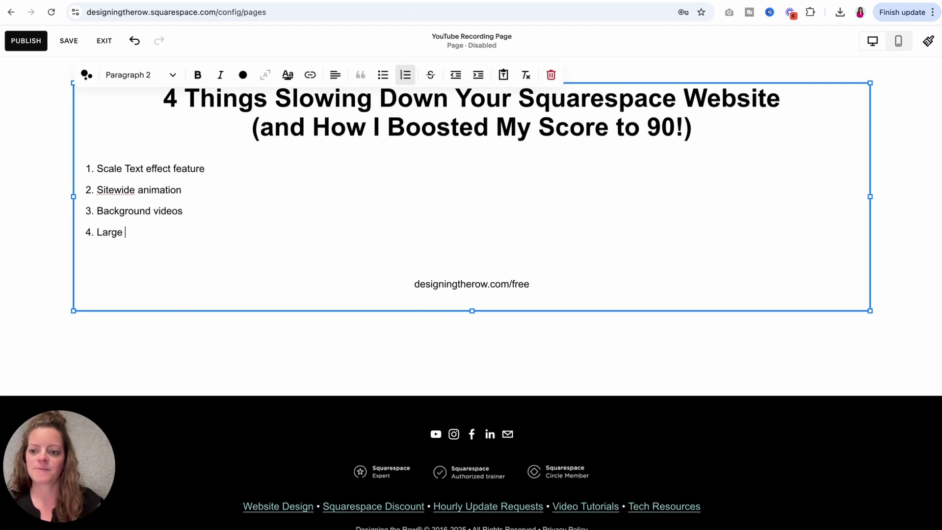
pyautogui.write('image file sizes')
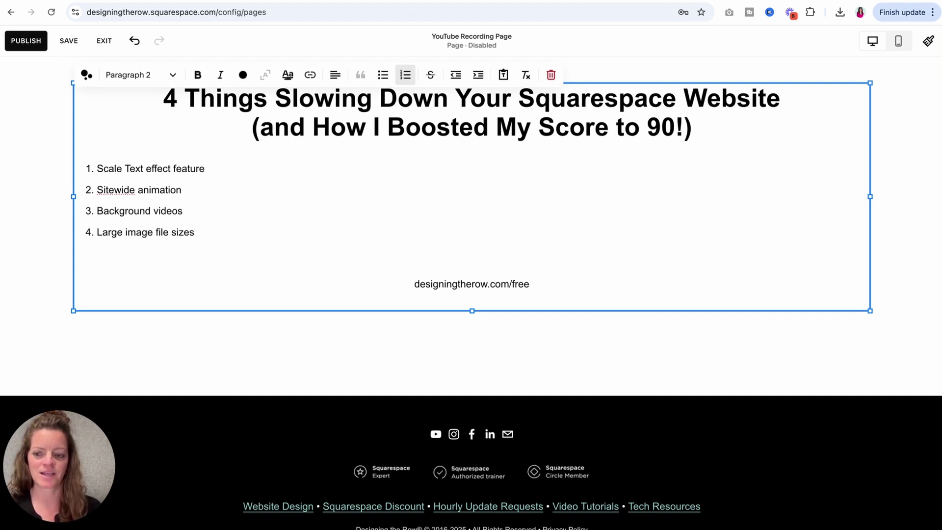
pyautogui.write('(')
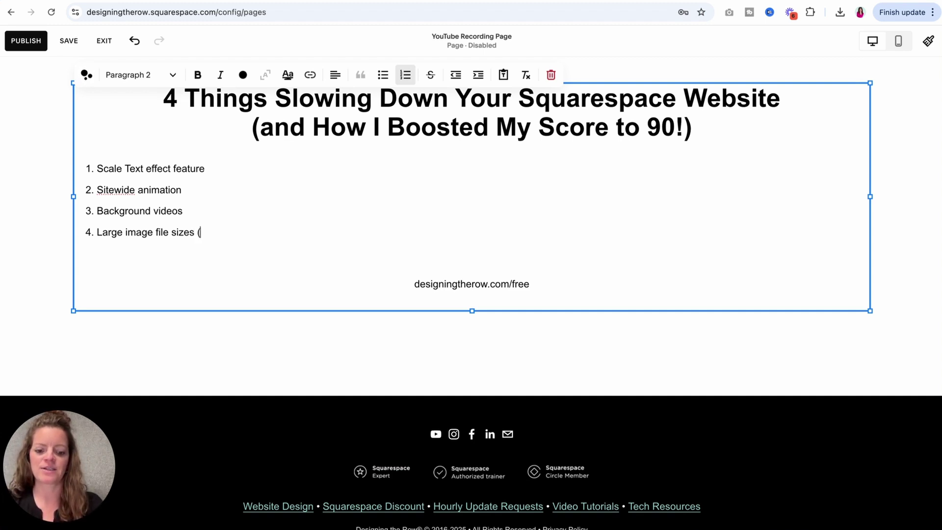
pyautogui.write('200-400kb')
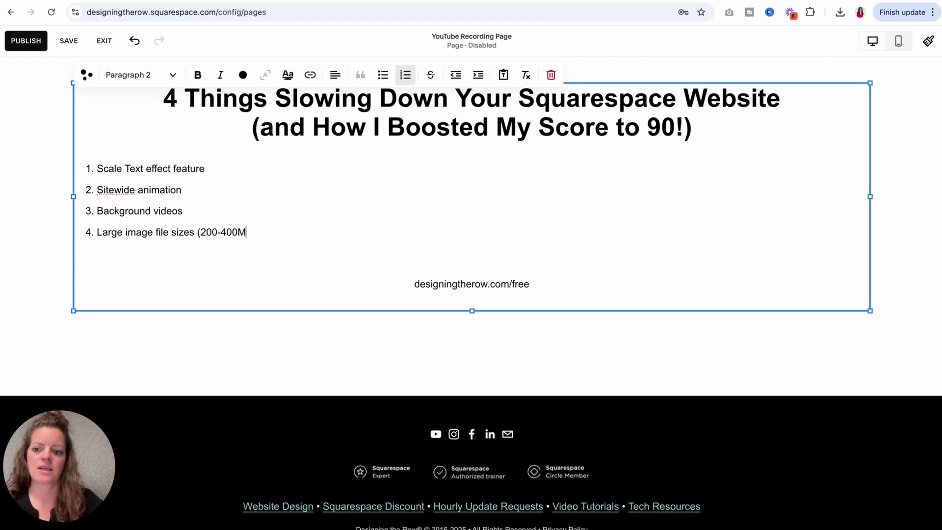
pyautogui.press('BackSpace')
pyautogui.press('BackSpace')
pyautogui.write('kb)')
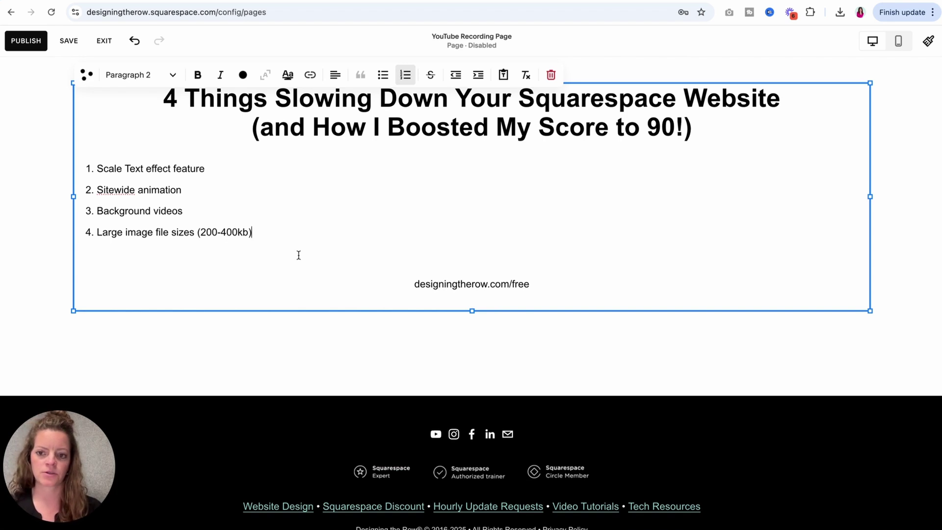
pyautogui.click(216, 232)
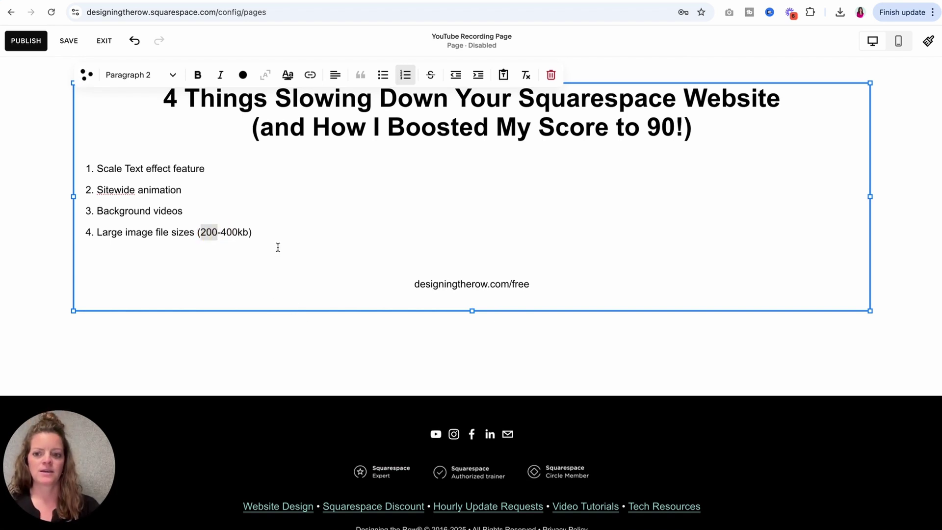
pyautogui.moveTo(226, 233); pyautogui.dragTo(248, 234)
pyautogui.click(248, 233)
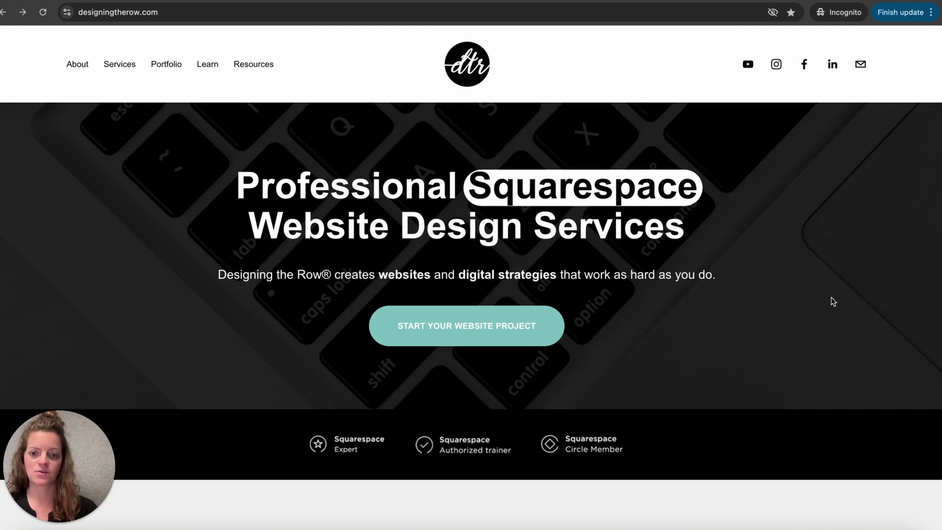
pyautogui.hotkey('ctrl', 'Up')
pyautogui.click(85, 239)
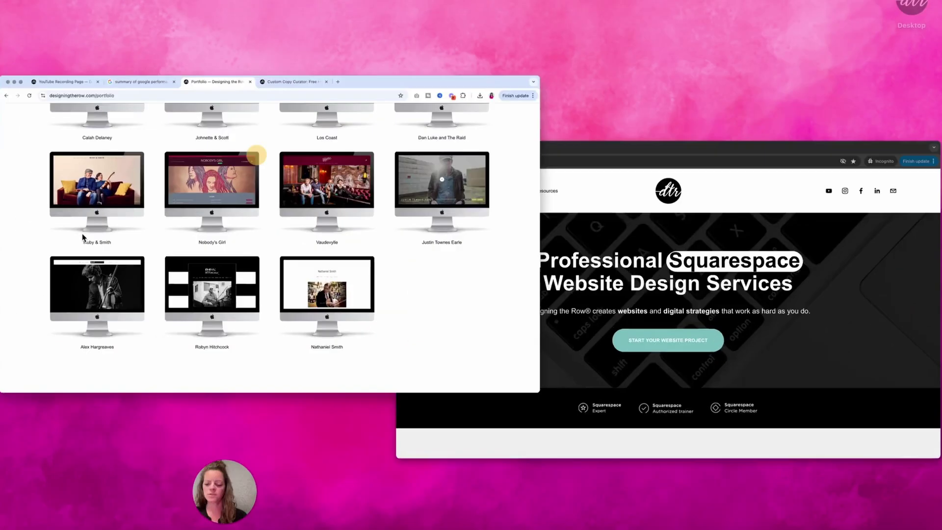
pyautogui.scroll(10, 525, 246)
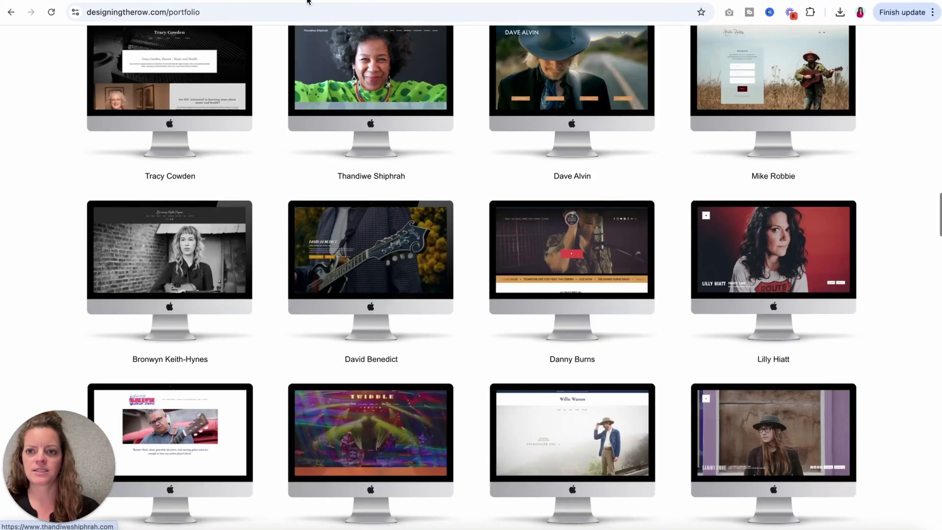
pyautogui.hotkey('ctrl', 'Left')
pyautogui.scroll(3, 82, 90)
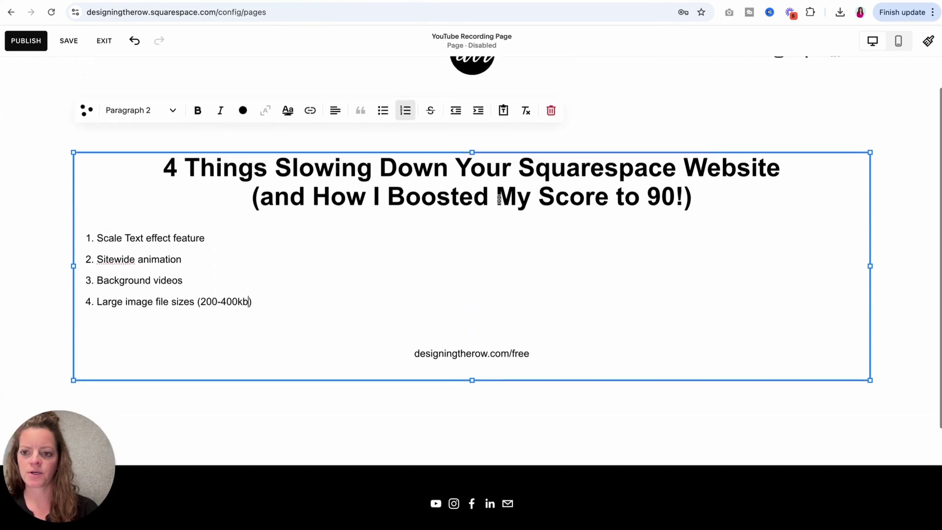
pyautogui.click(73, 43)
pyautogui.click(104, 41)
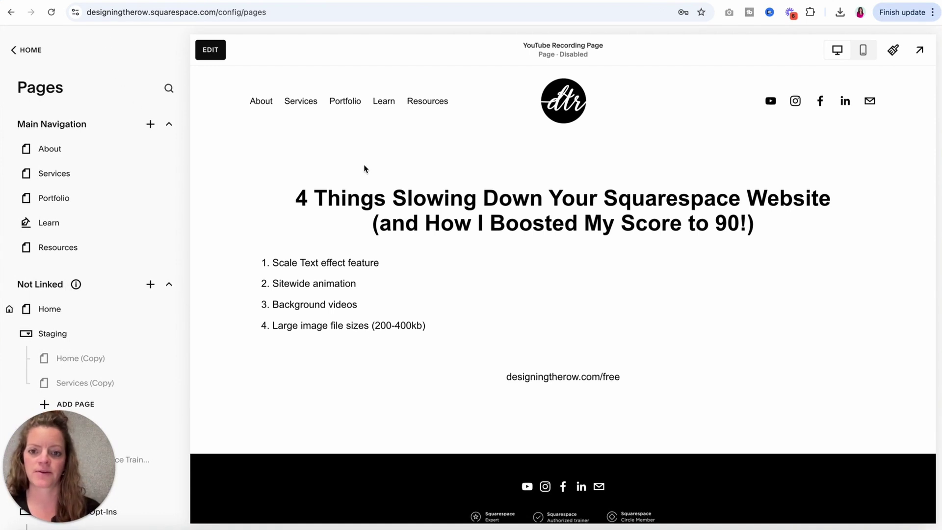
pyautogui.click(31, 50)
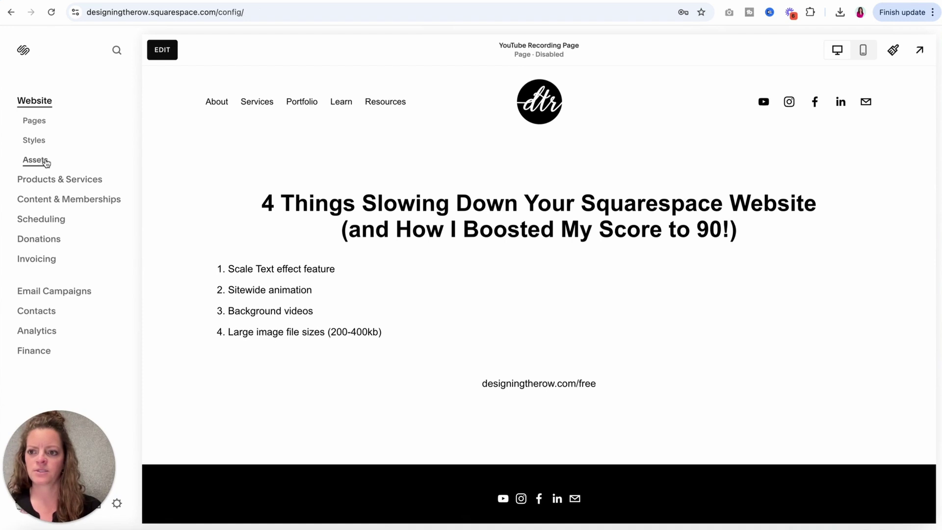
pyautogui.click(36, 163)
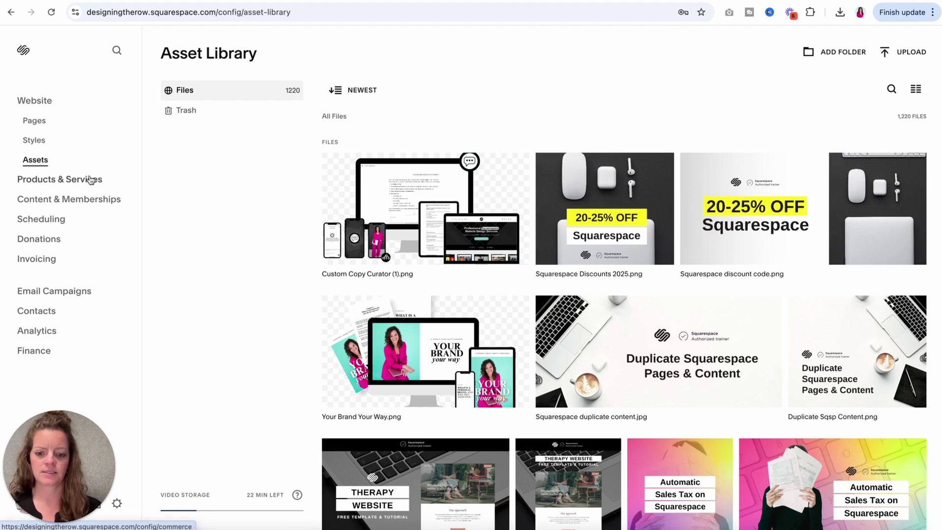
pyautogui.scroll(-1, 437, 376)
pyautogui.scroll(-2, 437, 376)
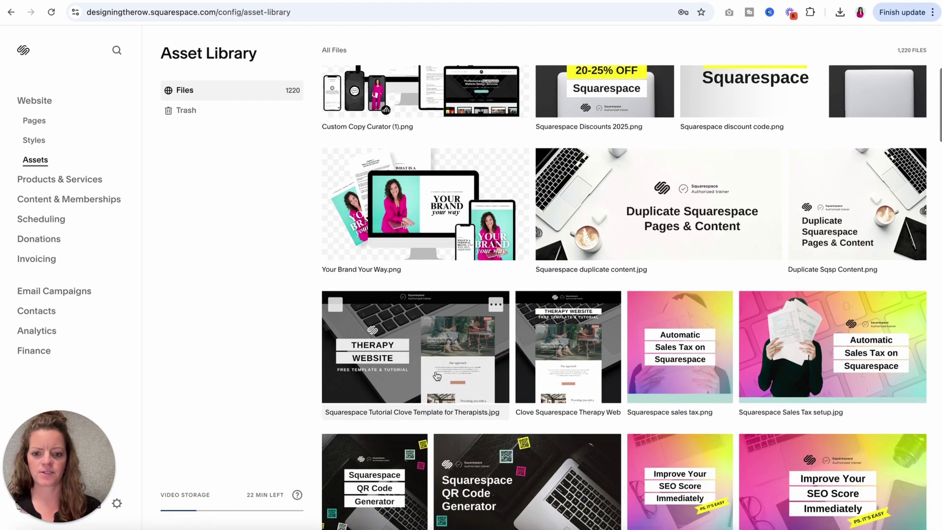
pyautogui.moveTo(494, 307)
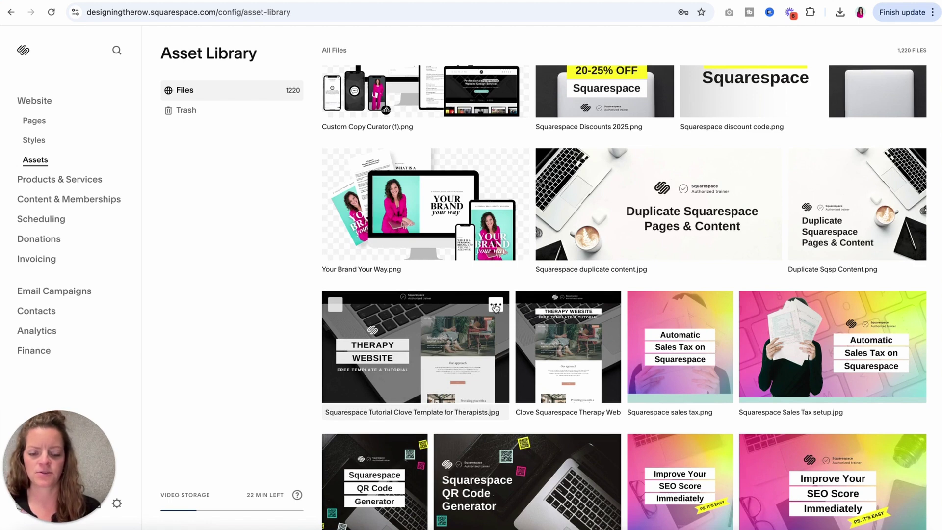
pyautogui.click(494, 307)
pyautogui.click(468, 323)
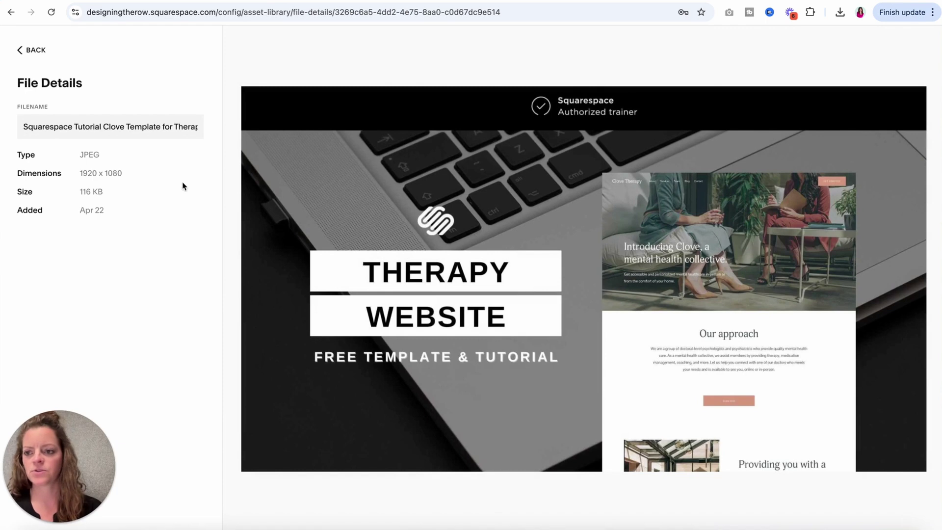
pyautogui.moveTo(104, 191); pyautogui.dragTo(17, 191)
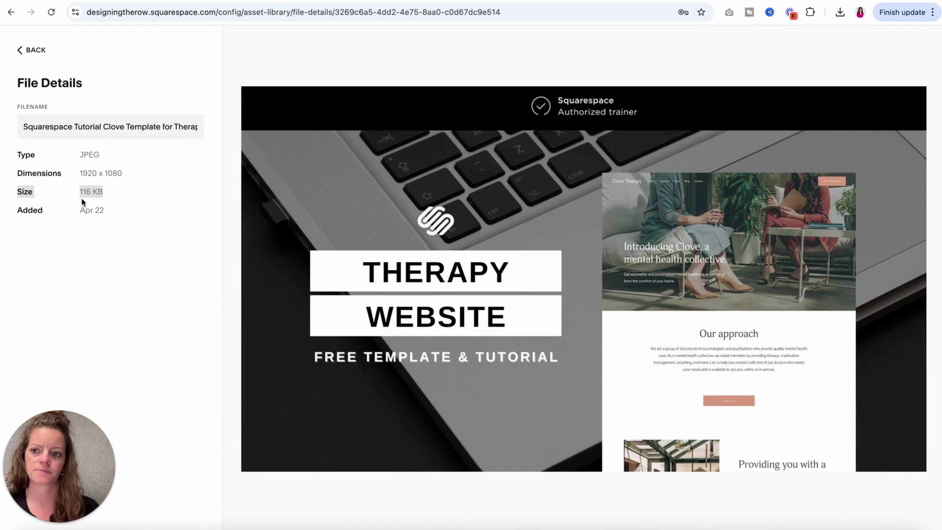
pyautogui.click(35, 50)
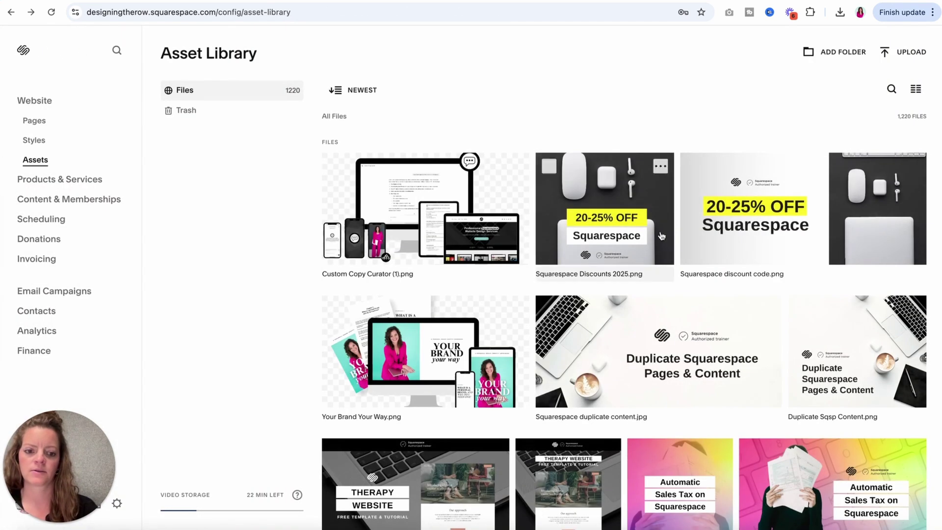
pyautogui.scroll(-1, 726, 334)
pyautogui.click(769, 283)
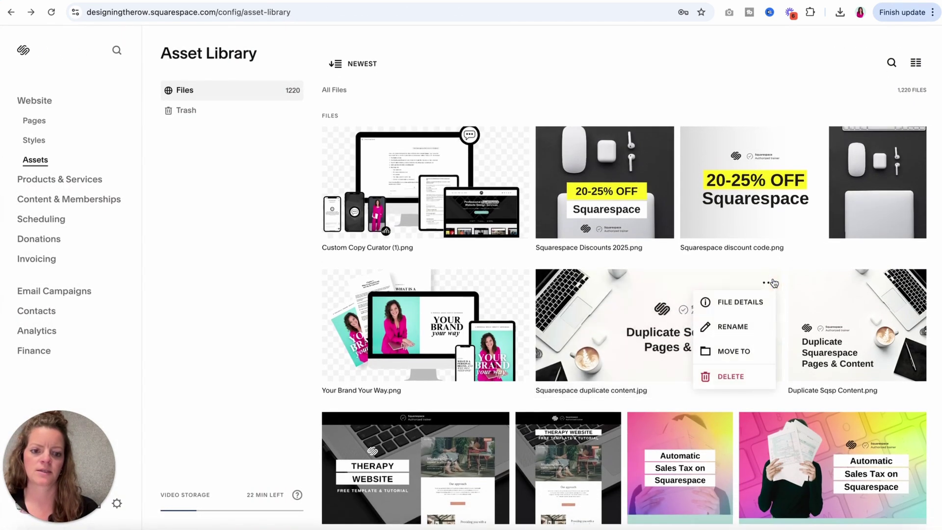
pyautogui.click(738, 303)
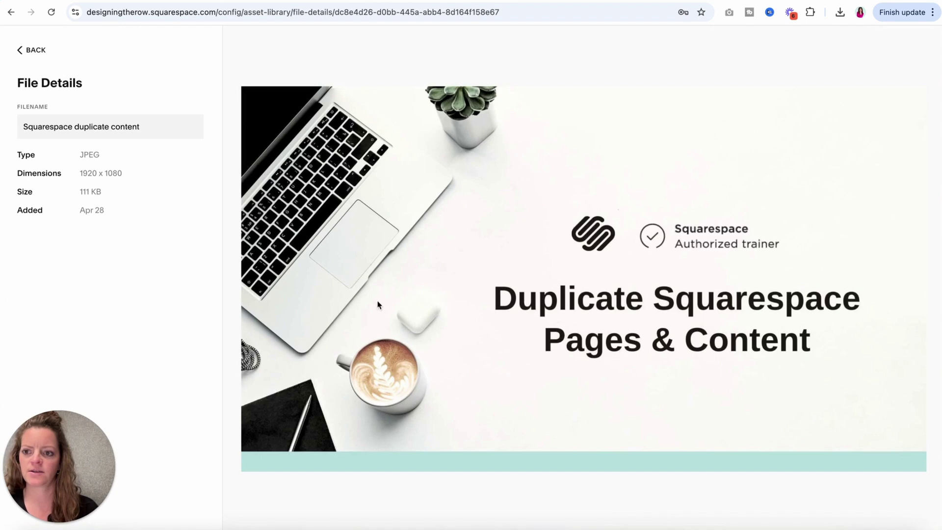
pyautogui.click(14, 190)
pyautogui.click(32, 50)
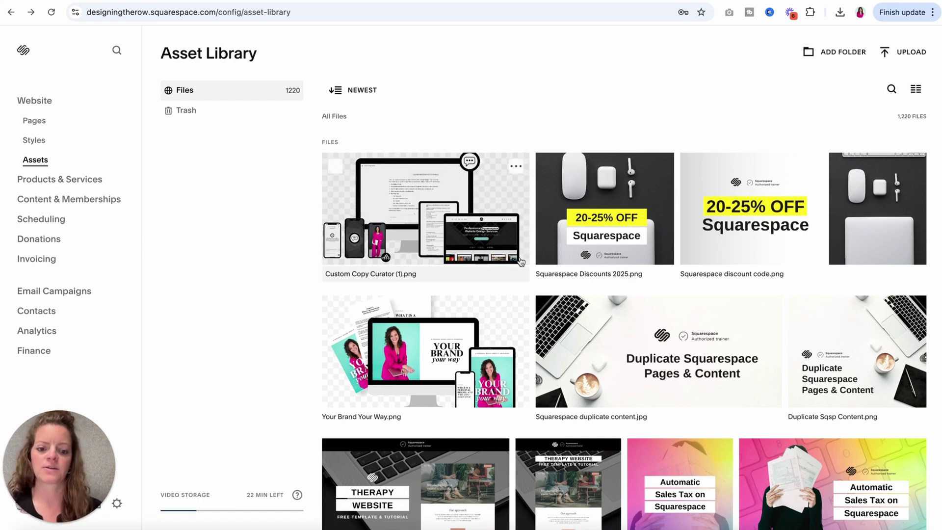
pyautogui.scroll(-2, 260, 192)
pyautogui.scroll(2, 261, 192)
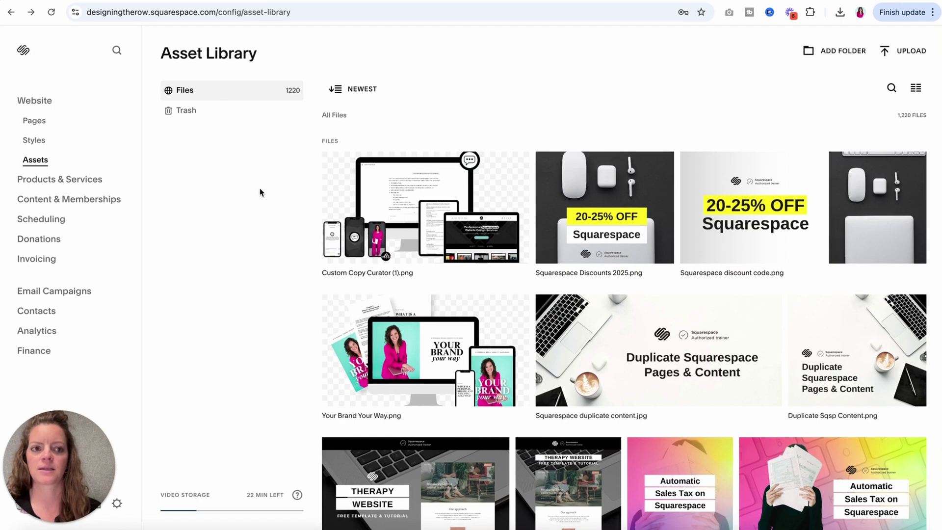
# Step: Preview the recording page full screen from Pages, then return to editing it
pyautogui.click(48, 123)
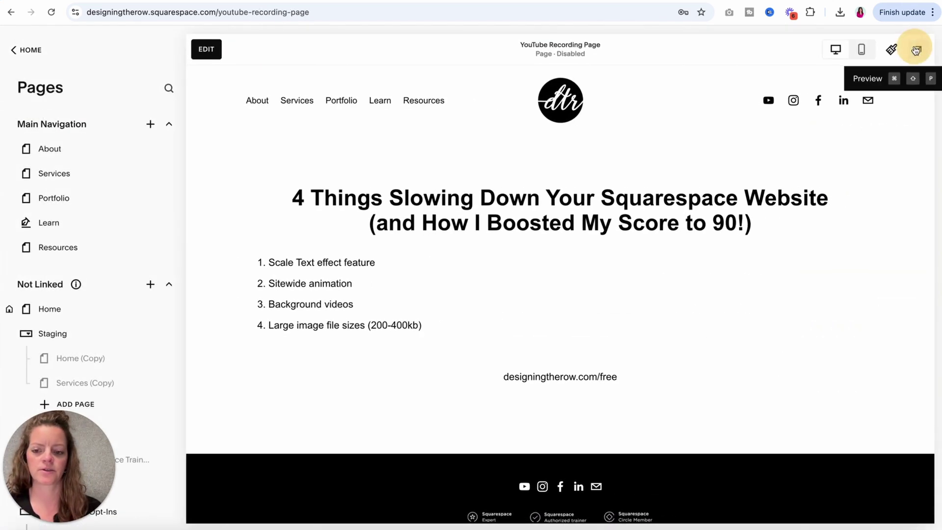
pyautogui.click(917, 48)
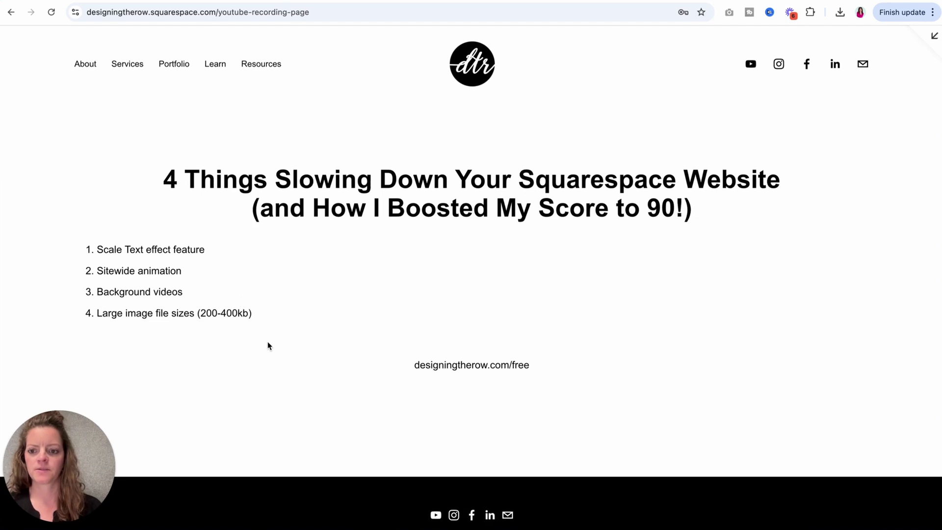
pyautogui.click(934, 36)
pyautogui.click(210, 49)
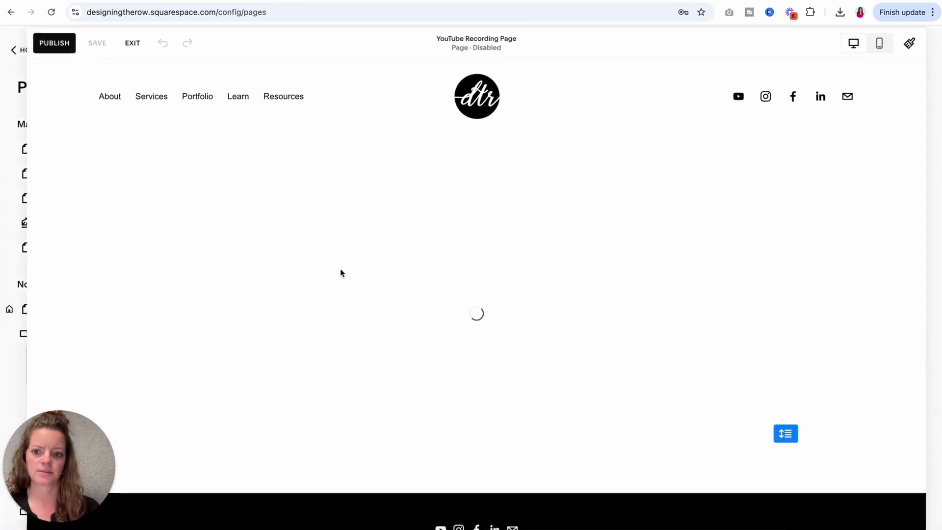
# Step: Add fix tips to items 1–3: avoid at page top, 'turn off!!', avoid background videos up top
pyautogui.click(125, 287)
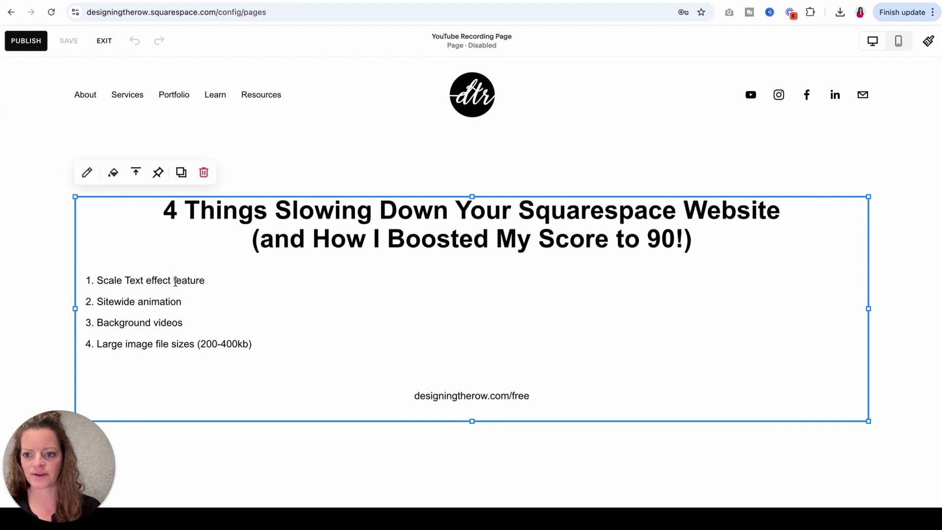
pyautogui.click(237, 277)
pyautogui.write("- don't use it at th")
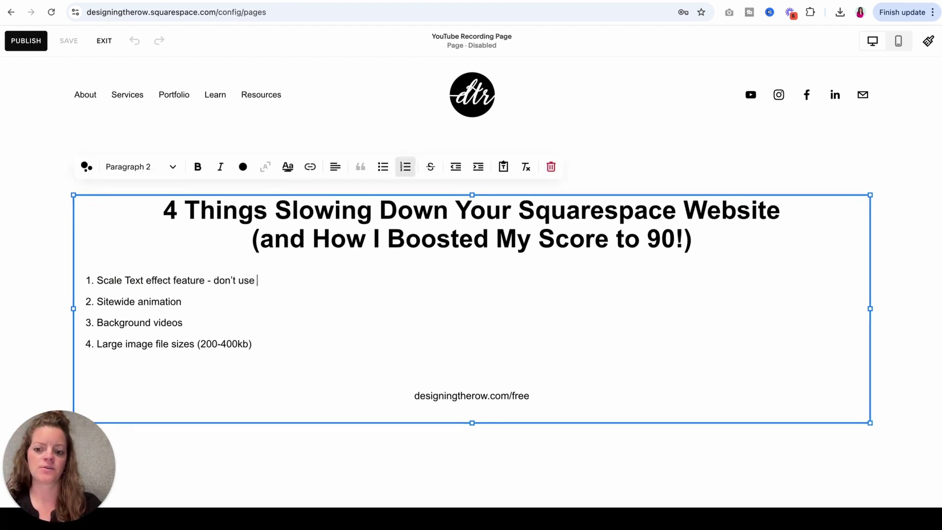
pyautogui.write('e top of yo')
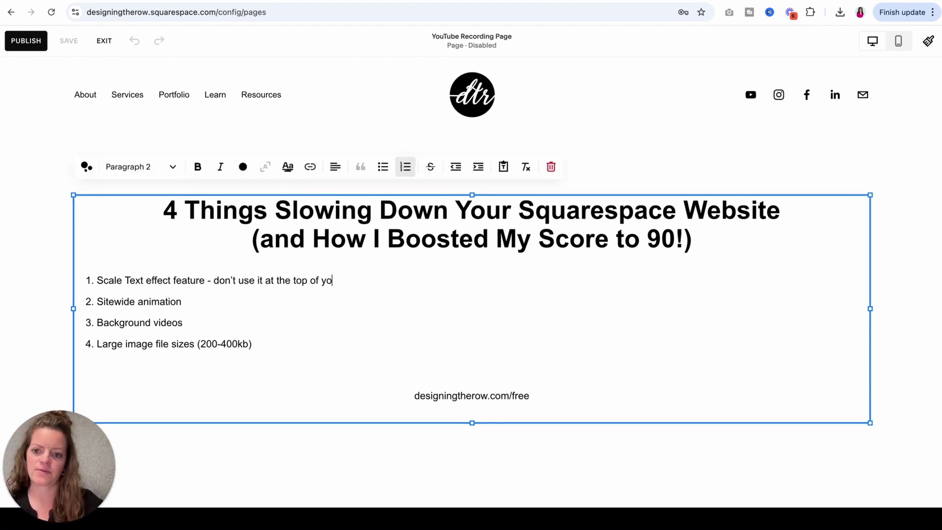
pyautogui.write('ur homepage!')
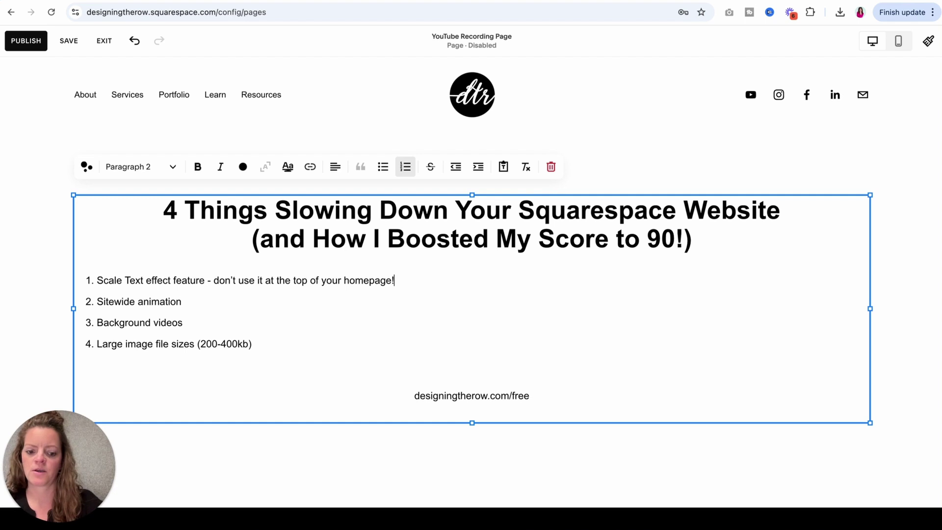
pyautogui.write(' (or any page that you')
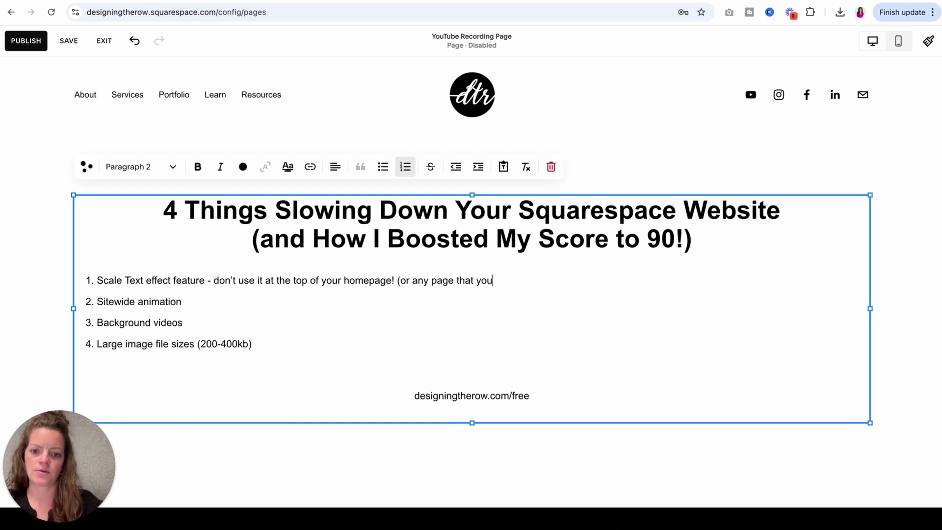
pyautogui.write(' want to boost per')
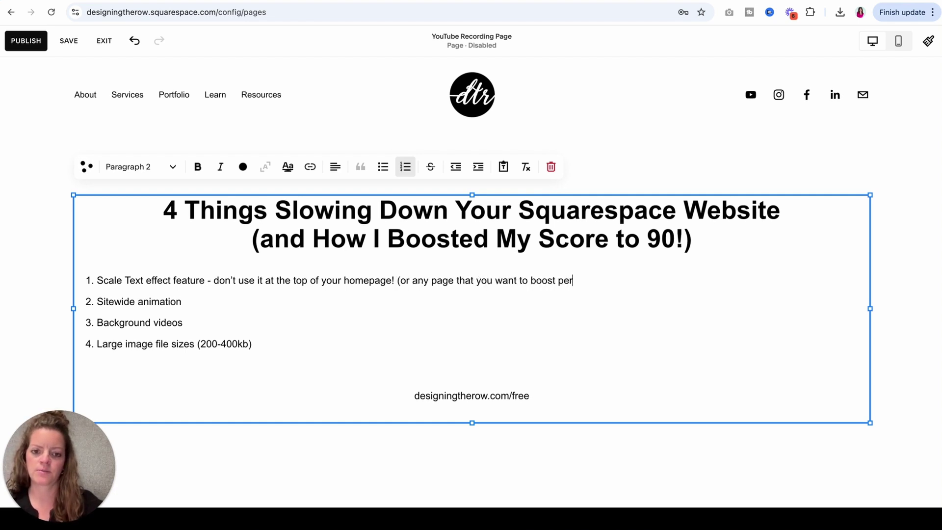
pyautogui.write('formance/speed)')
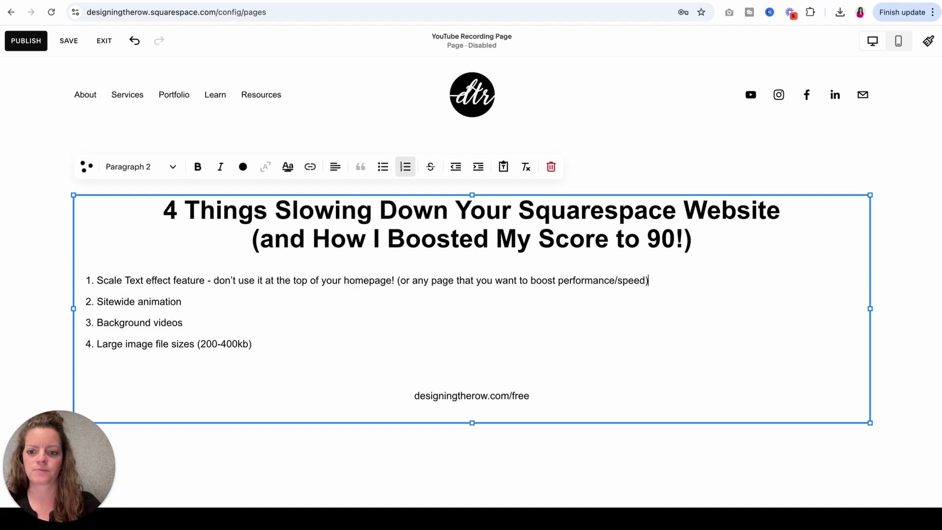
pyautogui.click(182, 301)
pyautogui.write('-')
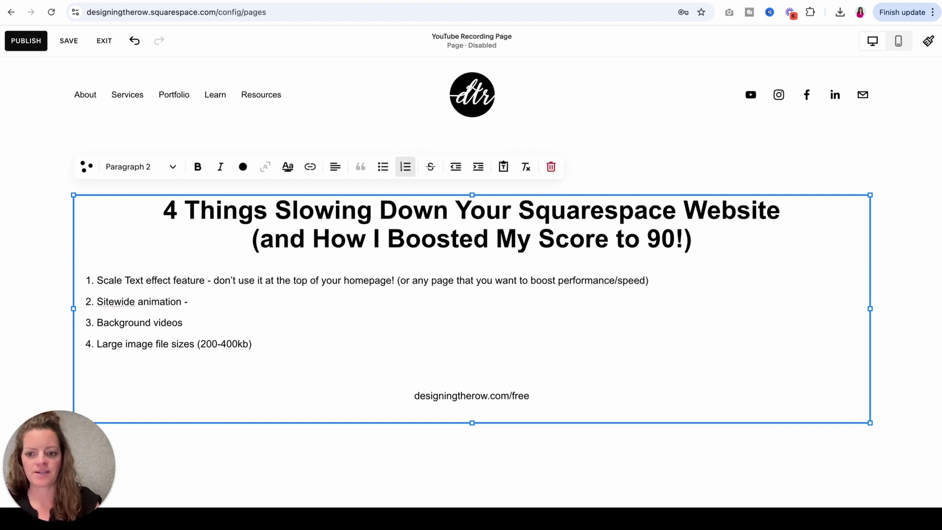
pyautogui.write(' turn off!!')
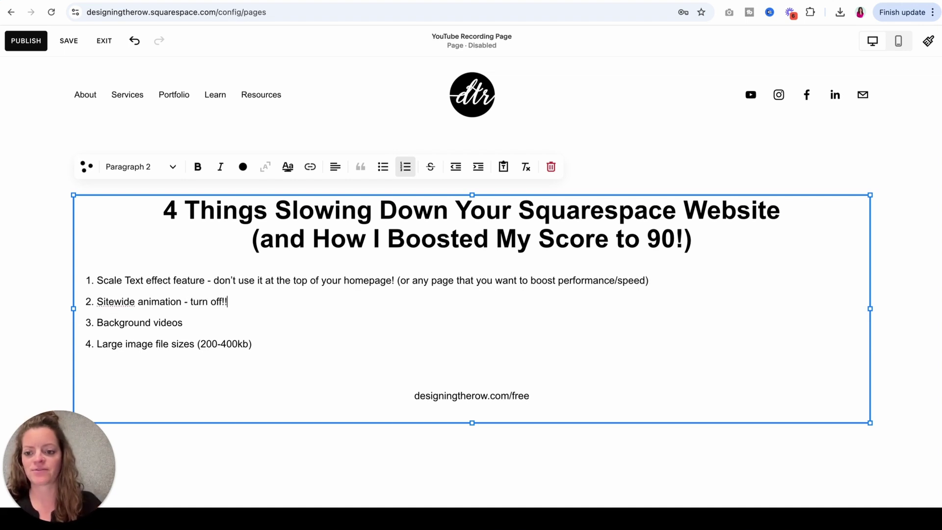
pyautogui.click(205, 322)
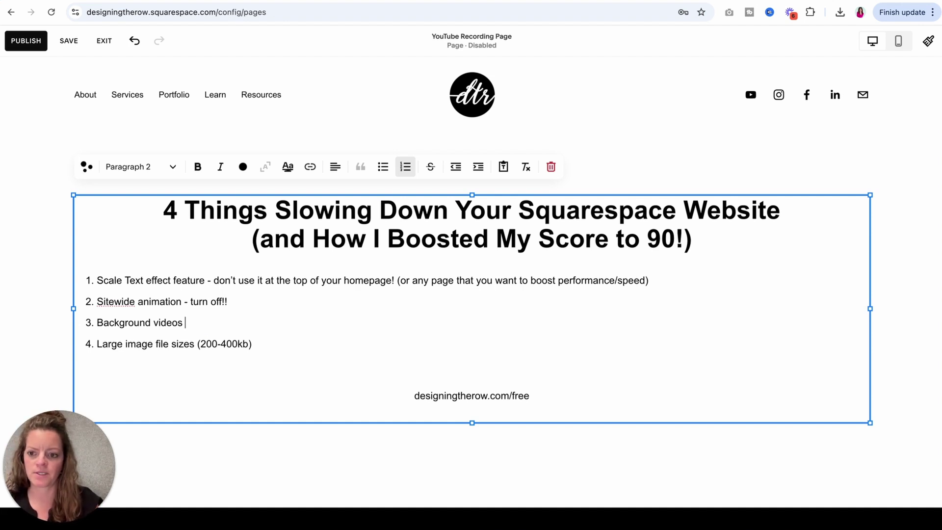
pyautogui.write('-')
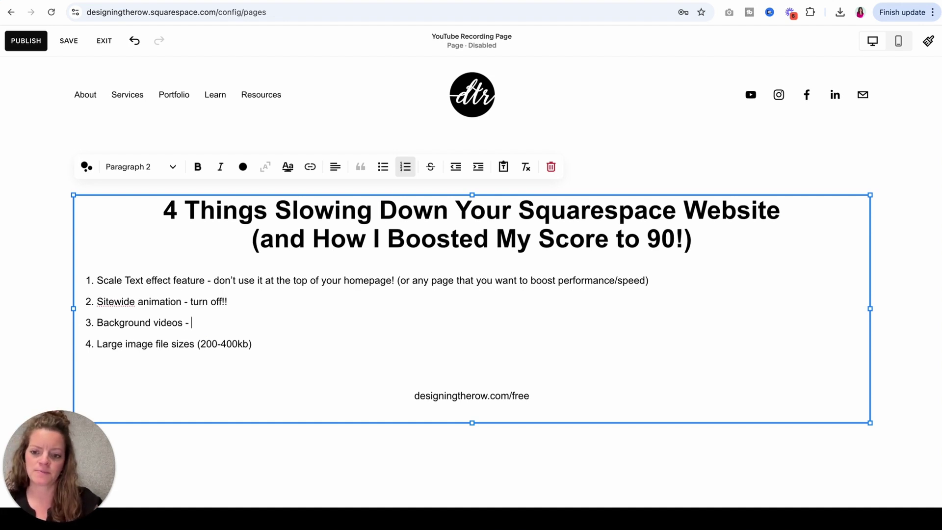
pyautogui.write(' avoid using at ')
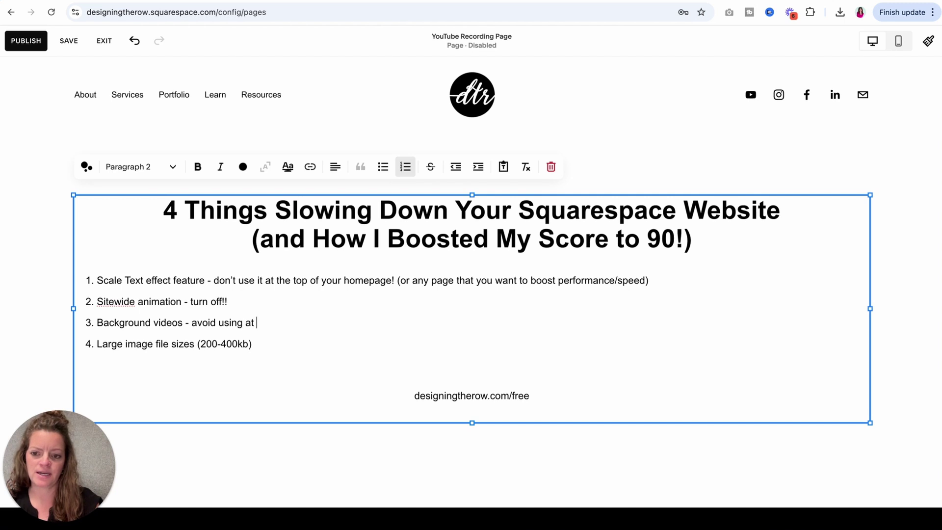
pyautogui.write('the top of your pages')
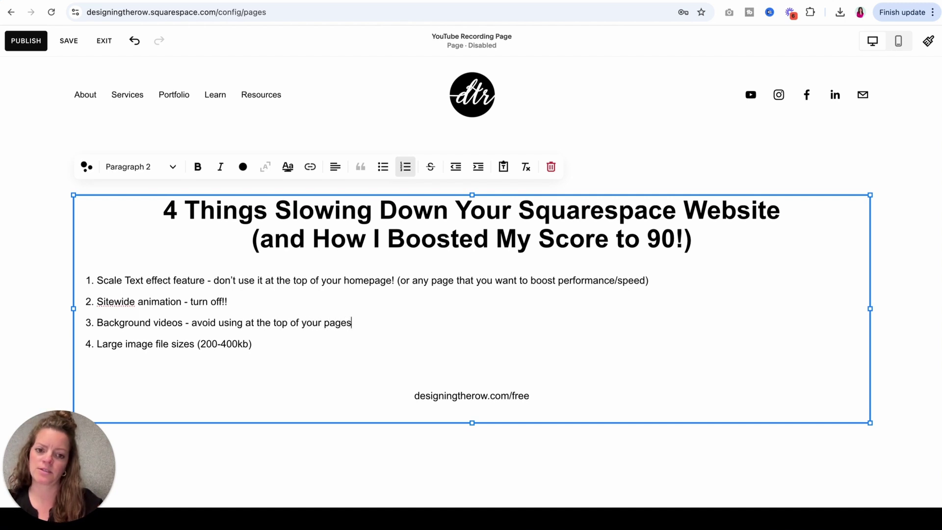
pyautogui.write(' to boost your pe')
pyautogui.write('rformance.')
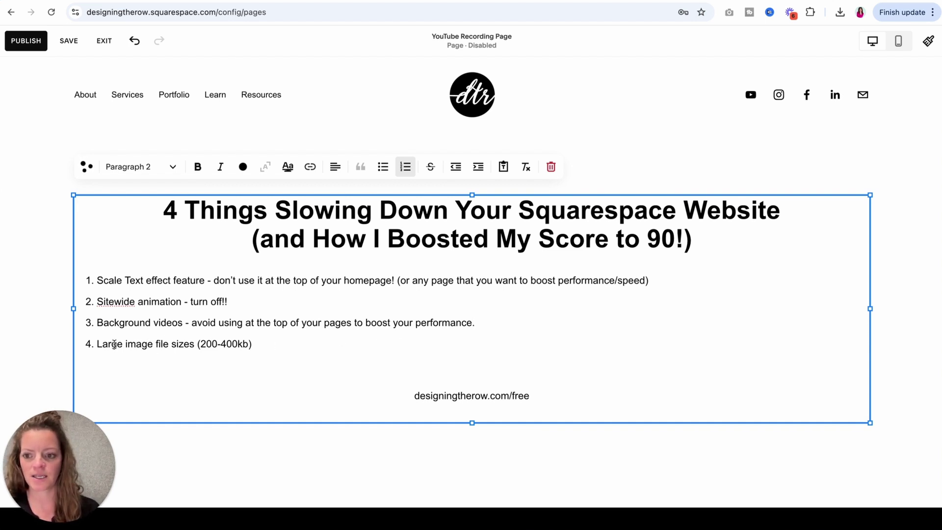
# Step: Insert 'mobile' after 200 and a space before 400kb in item 4's image-size text
pyautogui.moveTo(112, 343); pyautogui.dragTo(245, 343)
pyautogui.click(294, 343)
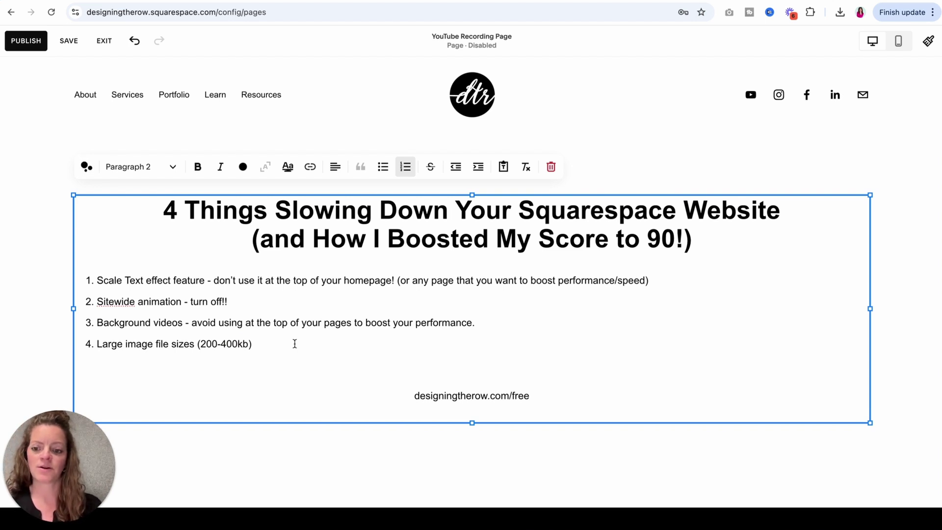
pyautogui.click(217, 343)
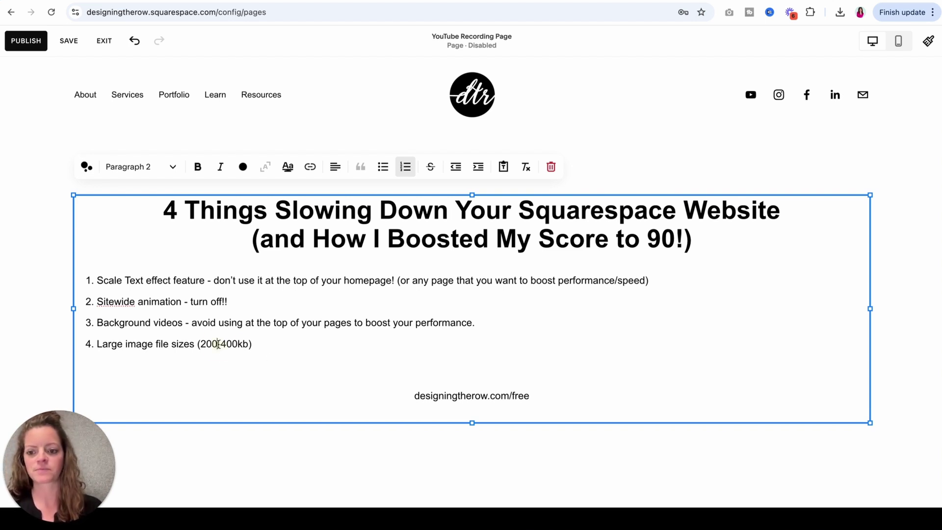
pyautogui.write('mobile')
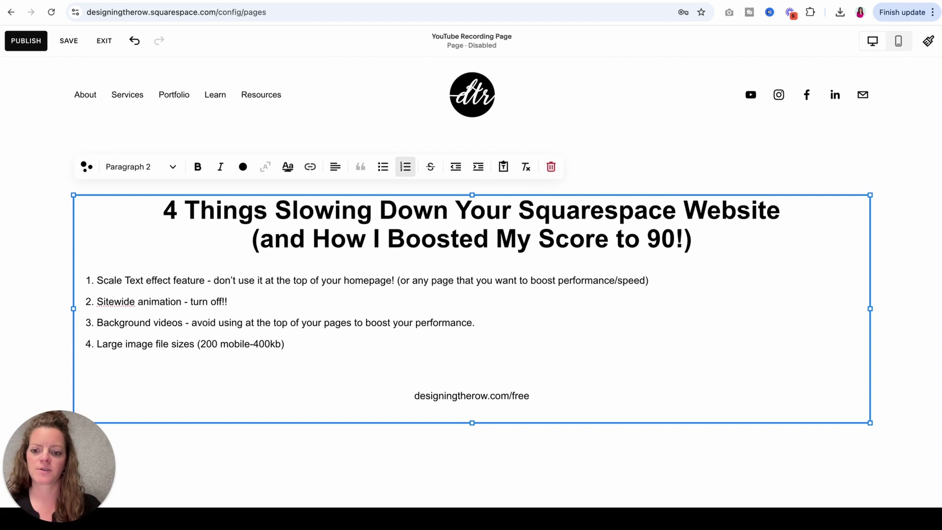
pyautogui.click(317, 341)
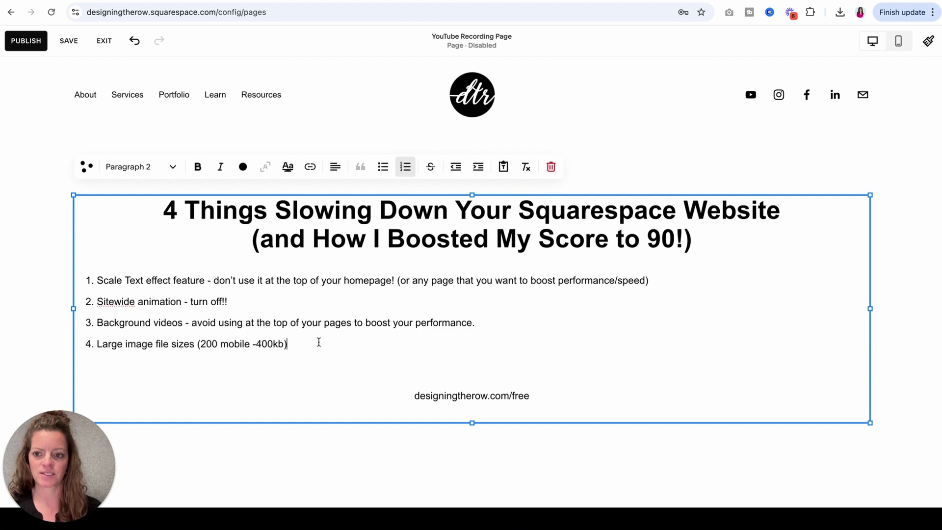
pyautogui.click(257, 342)
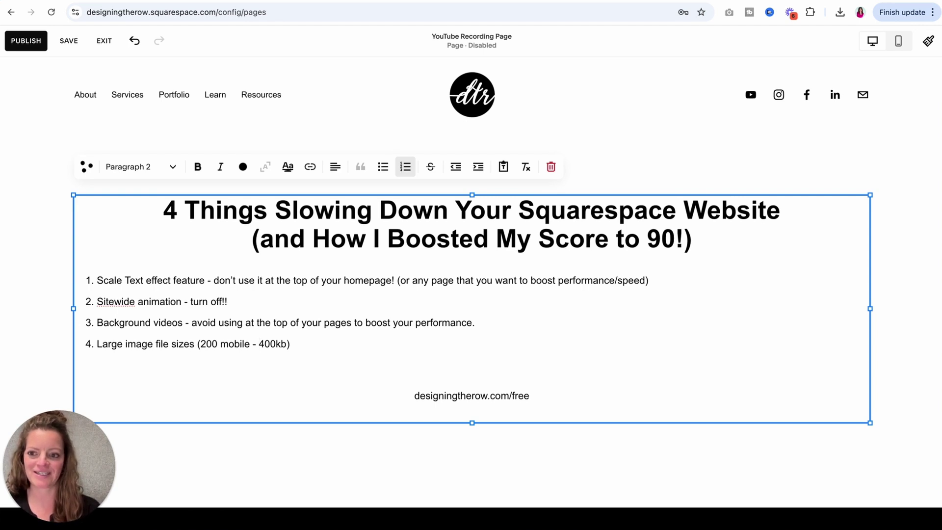
pyautogui.moveTo(297, 343); pyautogui.dragTo(94, 278)
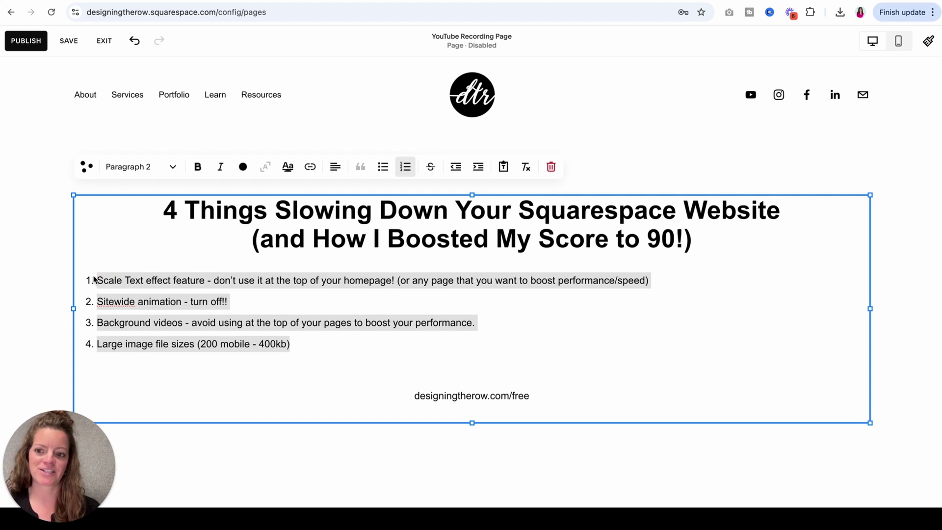
pyautogui.click(343, 339)
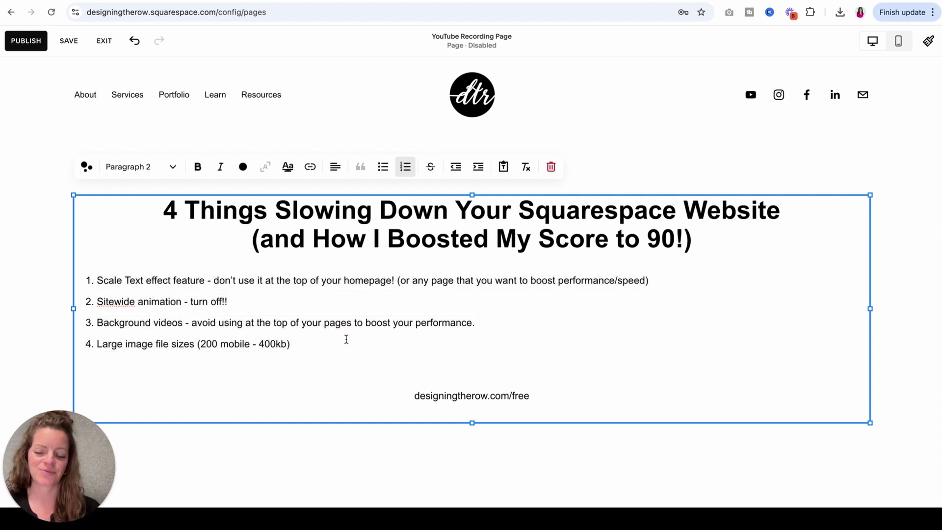